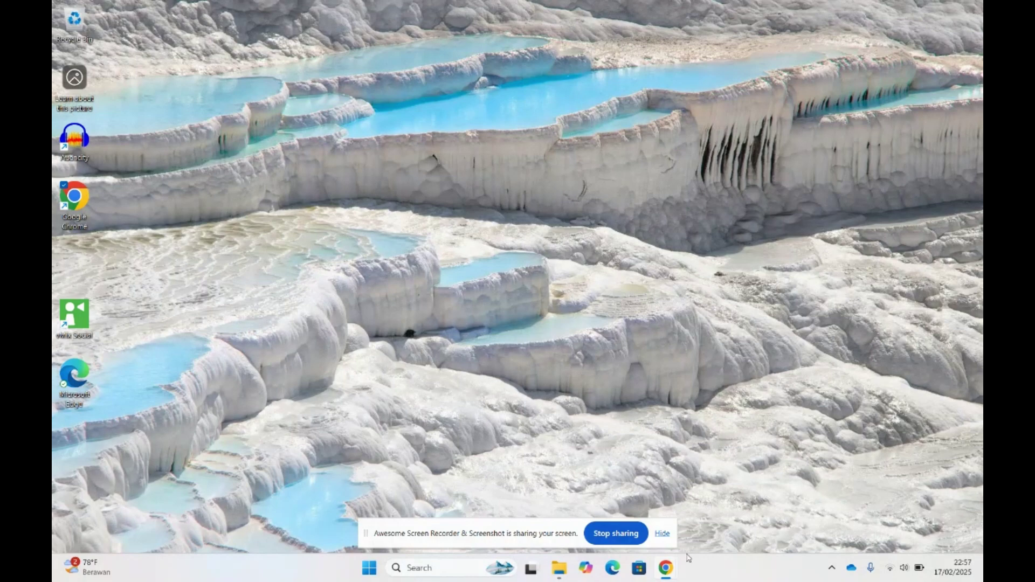
Bring up the Chrome window with Google results for 'template coretax pajak.go.id'
{"action": "mouse_move", "coordinate": [676, 571]}
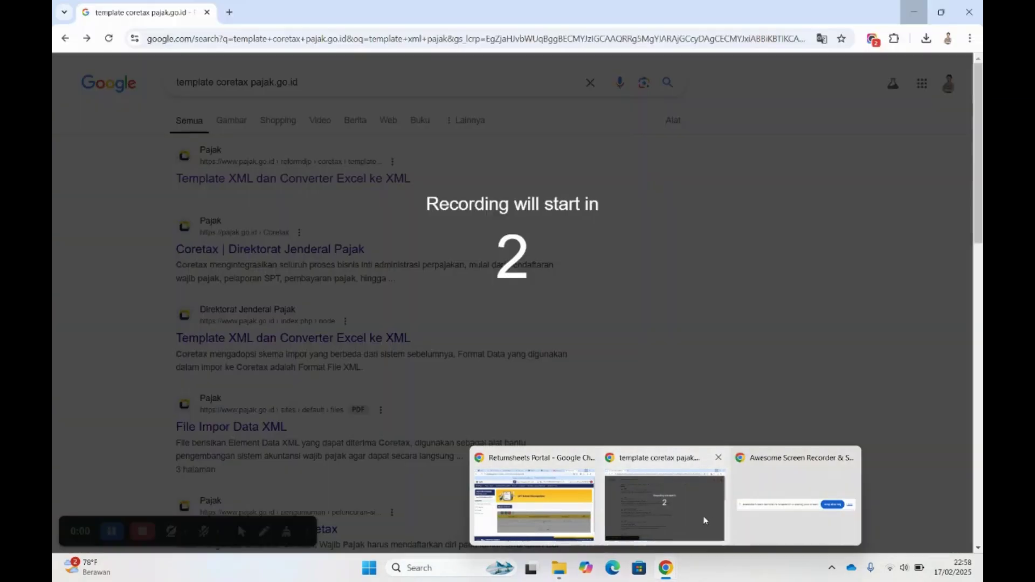
Open the pajak.go.id 'Template XML dan Converter Excel ke XML' result
{"action": "left_click", "coordinate": [704, 520]}
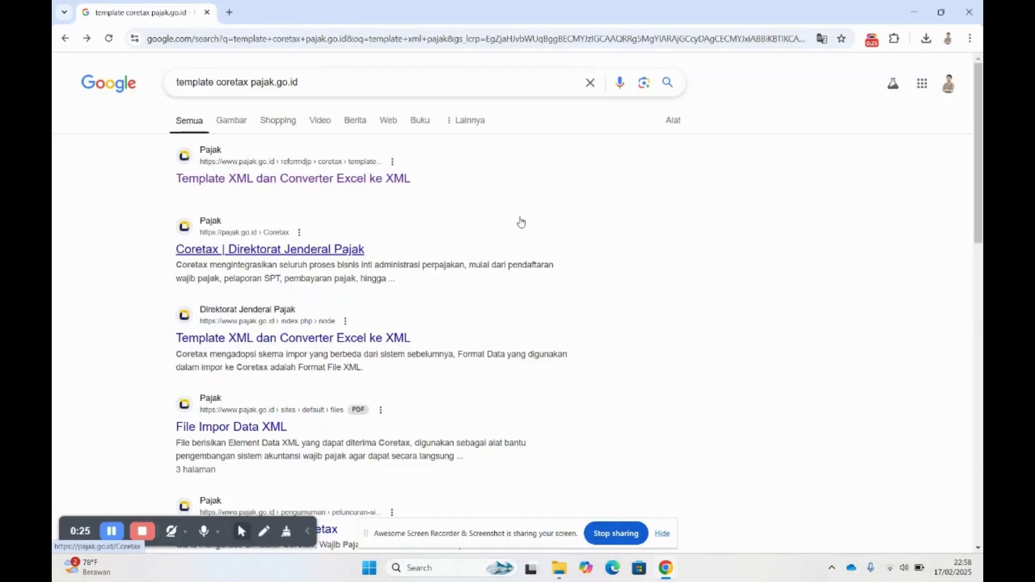
{"action": "key", "text": "BackSpace"}
{"action": "type", "text": "k"}
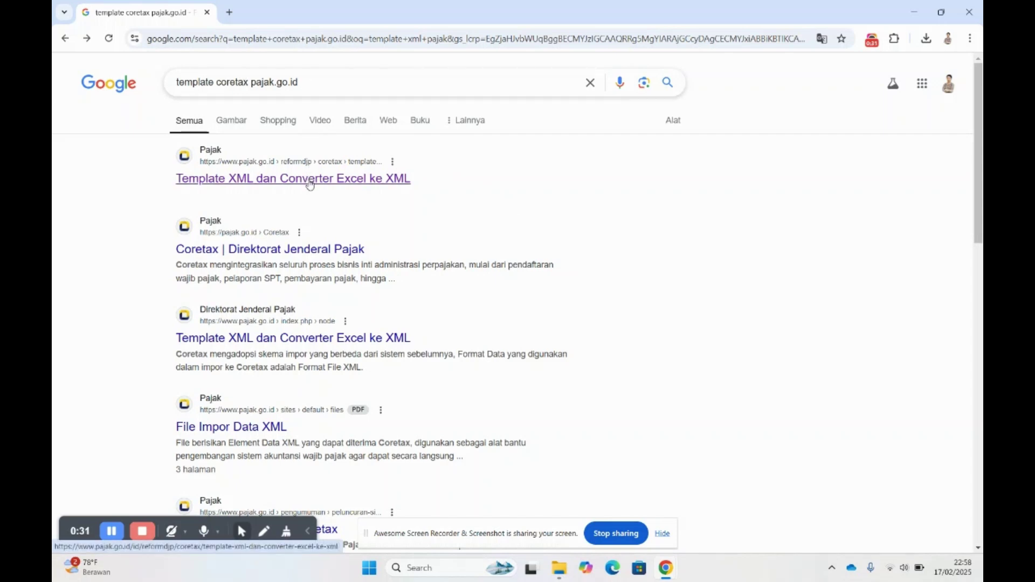
{"action": "left_click", "coordinate": [310, 184]}
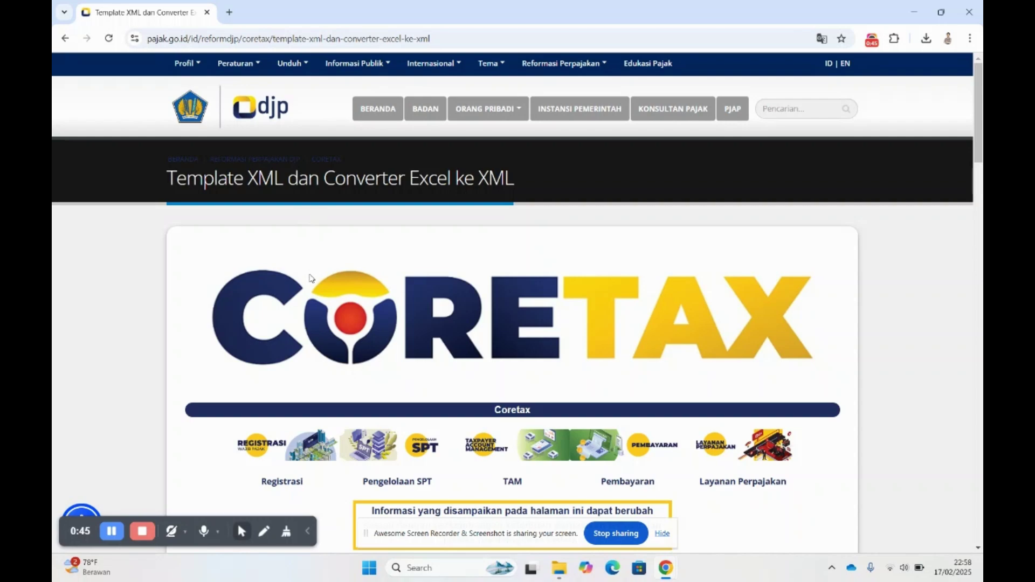
Download the Retail (Digunggung 1.A5, 1.A9, 1B) converter workbook from row 29 of the table
{"action": "scroll", "coordinate": [311, 278], "scroll_direction": "down", "scroll_amount": 15}
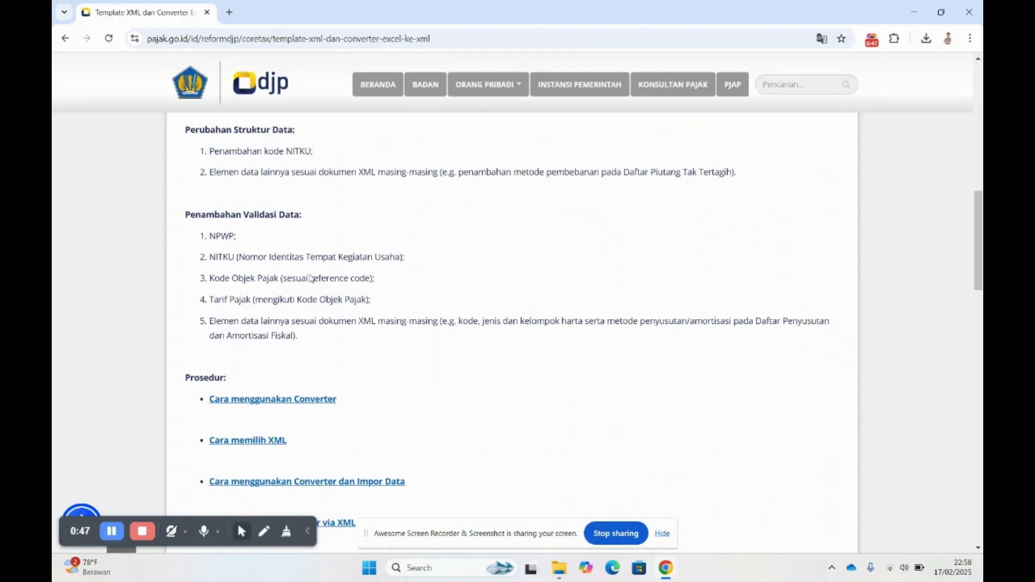
{"action": "scroll", "coordinate": [311, 275], "scroll_direction": "down", "scroll_amount": 4}
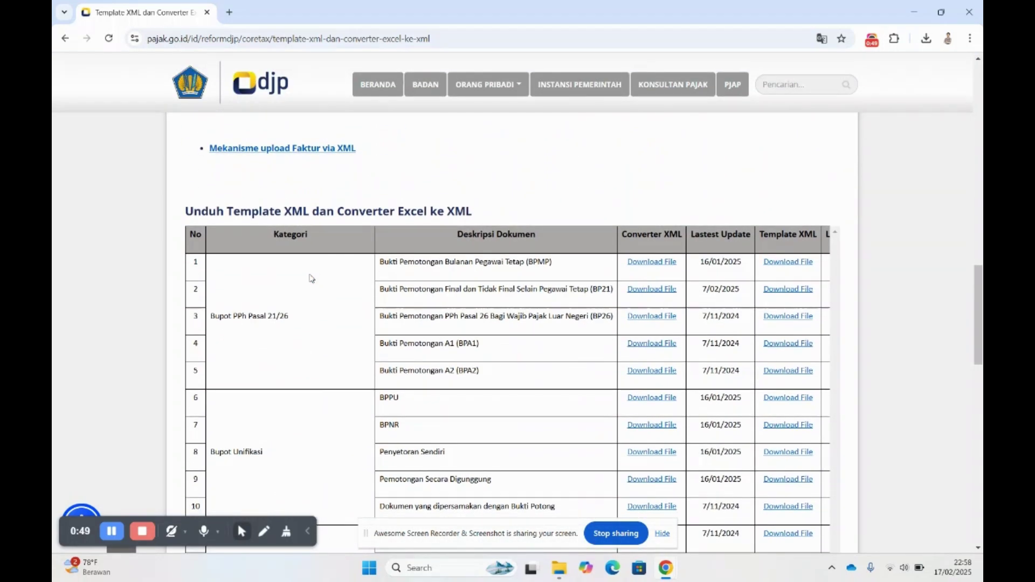
{"action": "scroll", "coordinate": [311, 279], "scroll_direction": "down", "scroll_amount": 6}
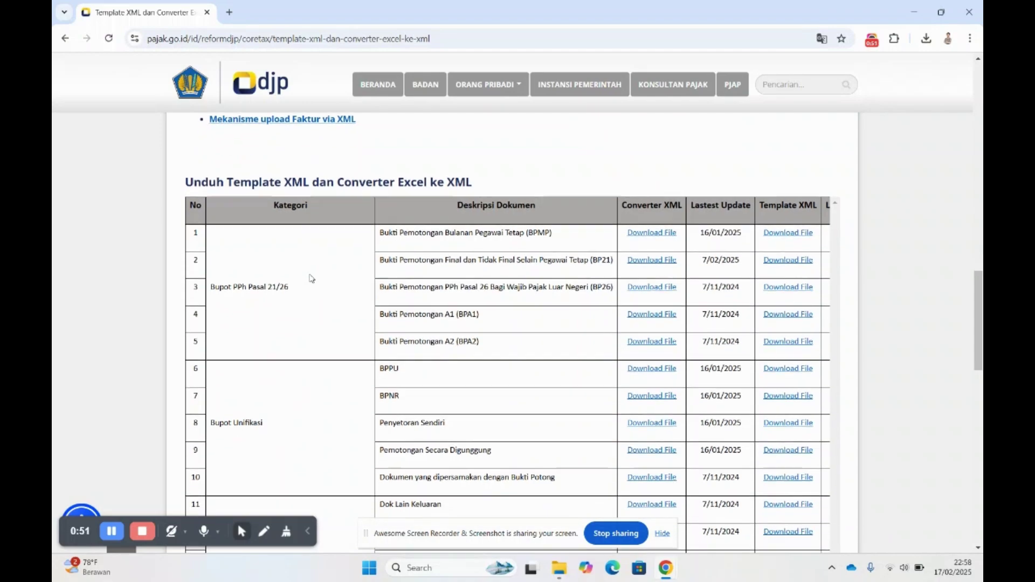
{"action": "scroll", "coordinate": [311, 278], "scroll_direction": "down", "scroll_amount": 7}
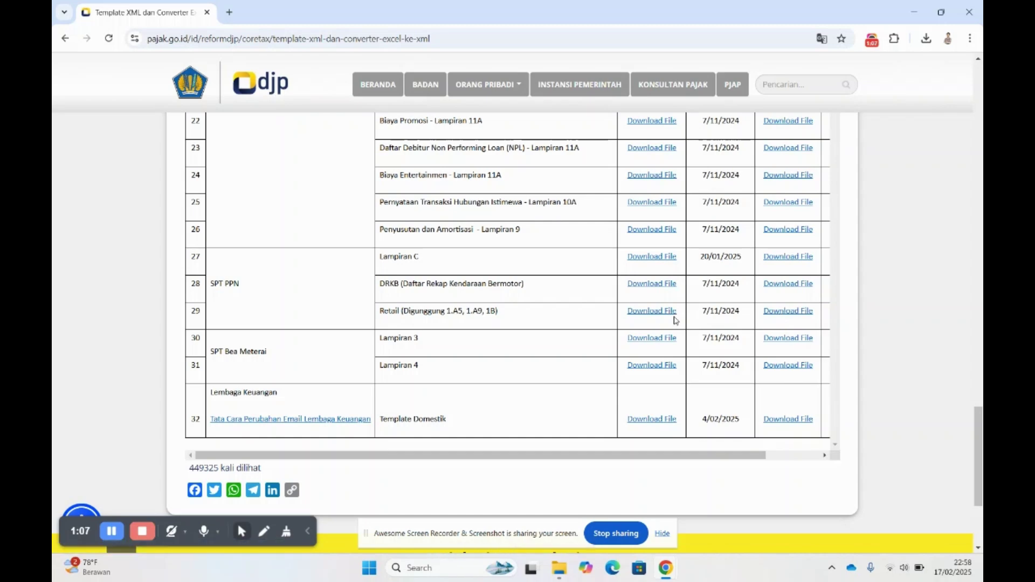
{"action": "left_click", "coordinate": [669, 311]}
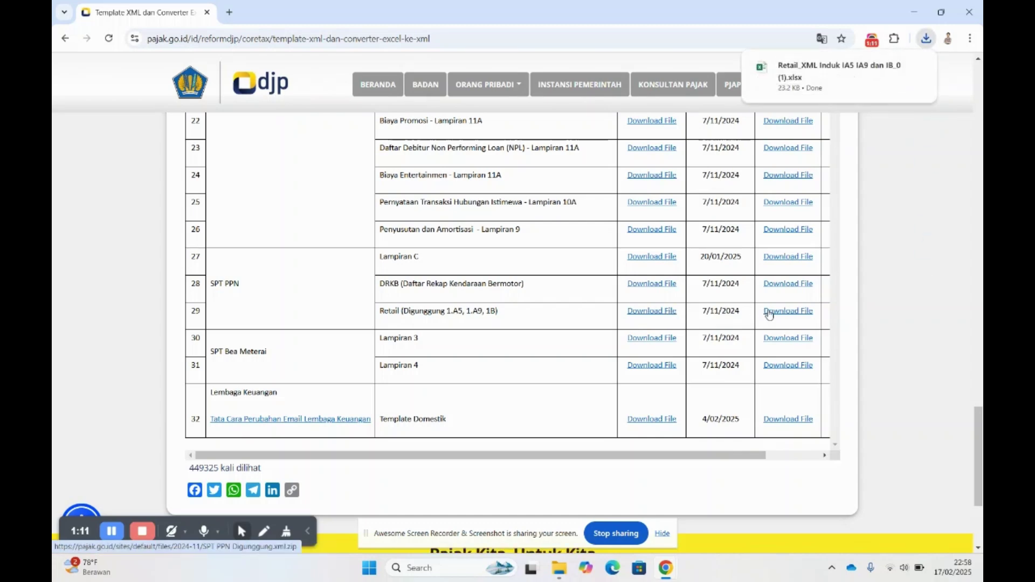
{"action": "mouse_move", "coordinate": [832, 94]}
Open Retail_XML Induk IA5 IA9 dan IB_0 (1).xlsx in Excel and enable editing
{"action": "left_click", "coordinate": [825, 77]}
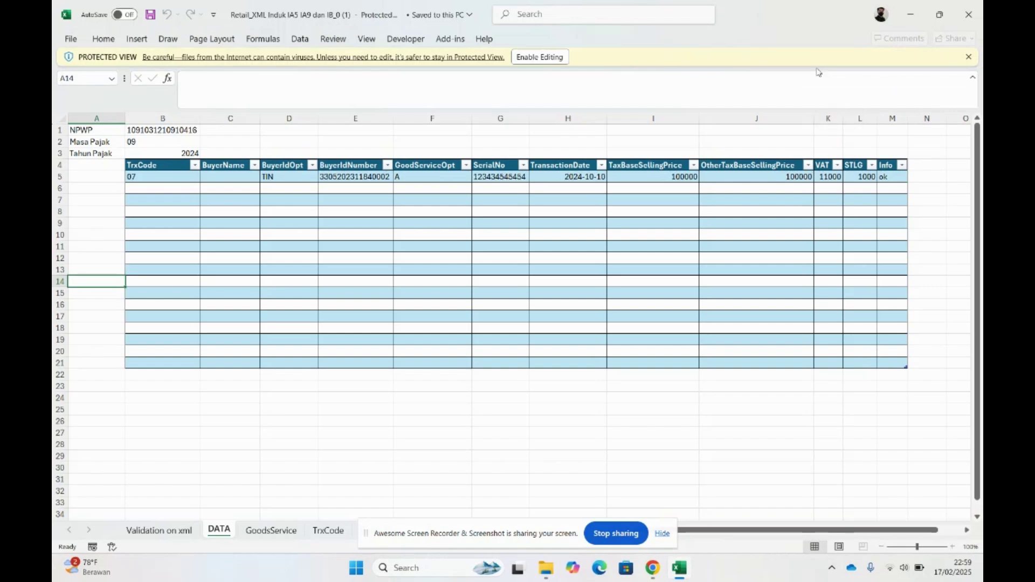
{"action": "left_click", "coordinate": [564, 64]}
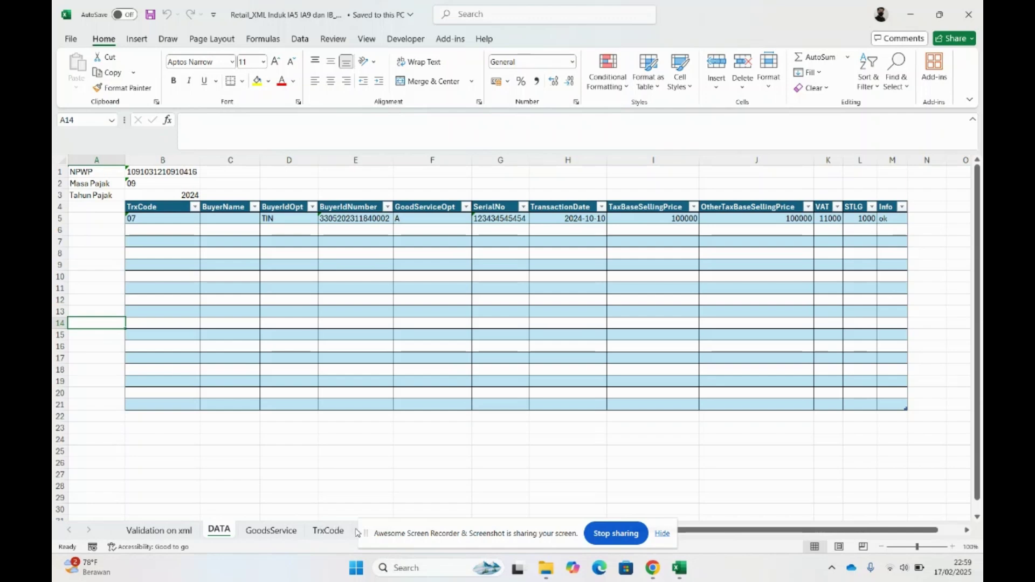
{"action": "left_click", "coordinate": [162, 530]}
{"action": "scroll", "coordinate": [241, 418], "scroll_direction": "down", "scroll_amount": 3}
{"action": "scroll", "coordinate": [242, 418], "scroll_direction": "down", "scroll_amount": 3}
{"action": "scroll", "coordinate": [242, 419], "scroll_direction": "up", "scroll_amount": 1}
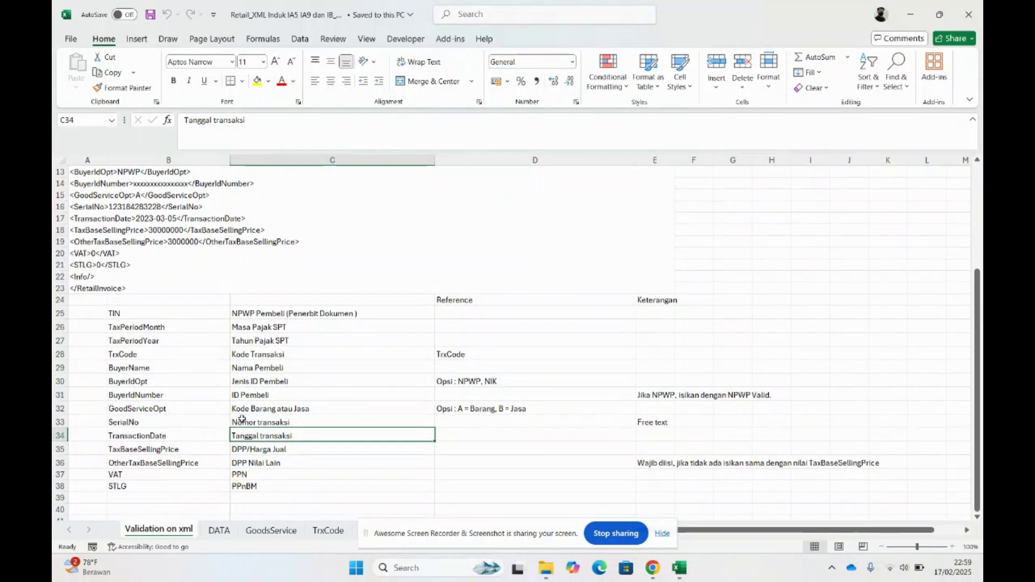
{"action": "scroll", "coordinate": [242, 418], "scroll_direction": "up", "scroll_amount": 1}
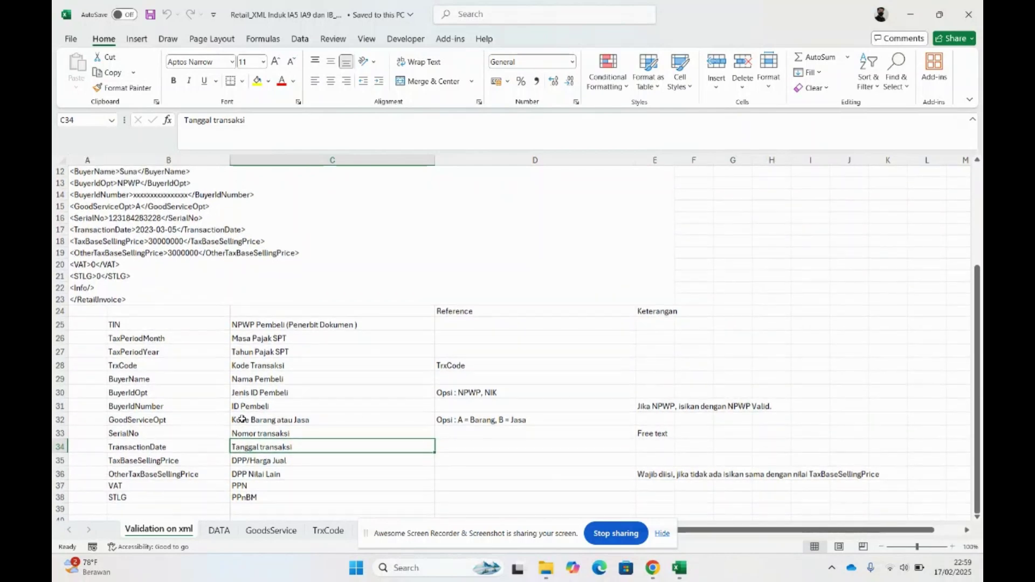
{"action": "left_click", "coordinate": [265, 532]}
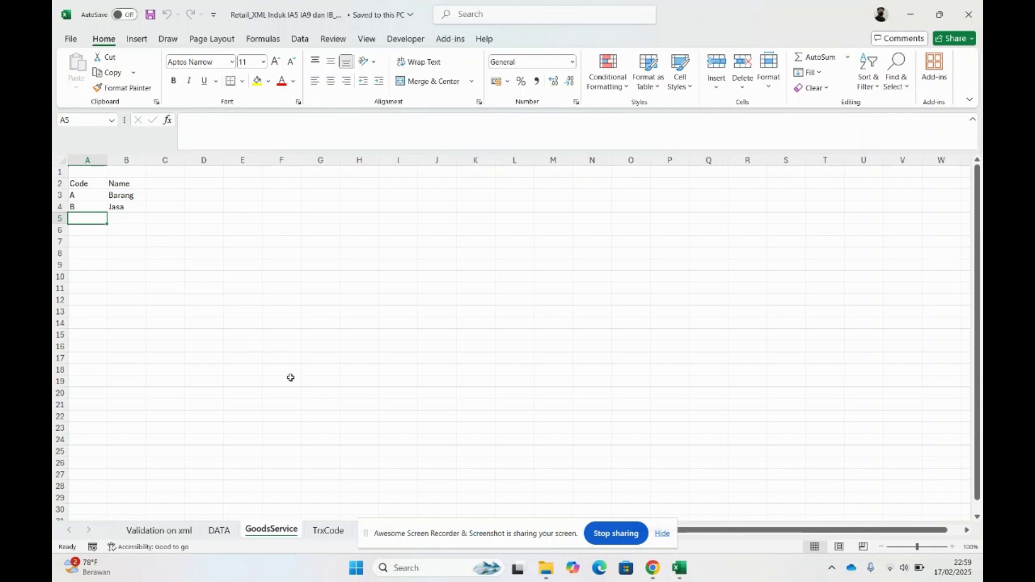
{"action": "left_click", "coordinate": [325, 533]}
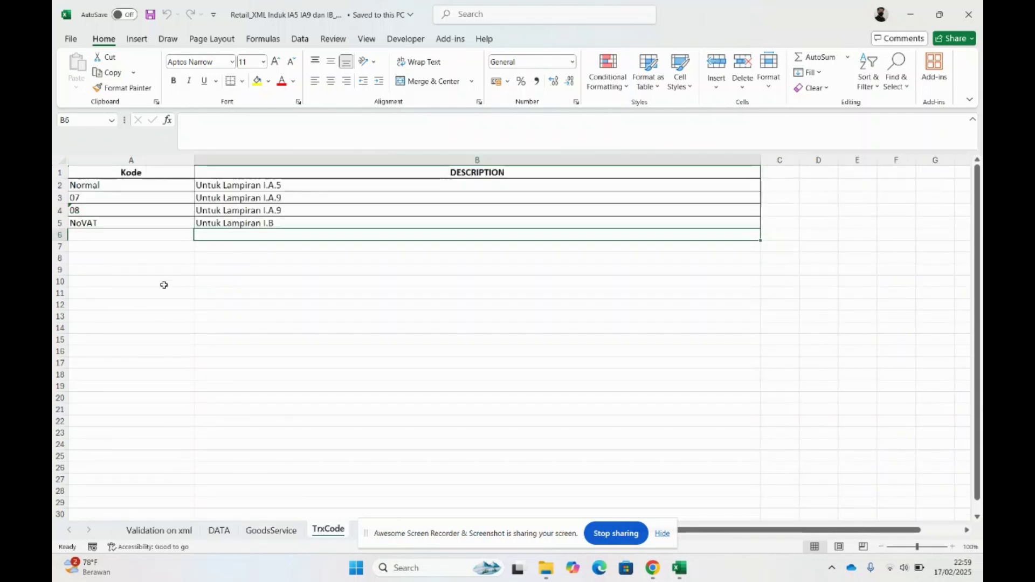
{"action": "left_click", "coordinate": [112, 185]}
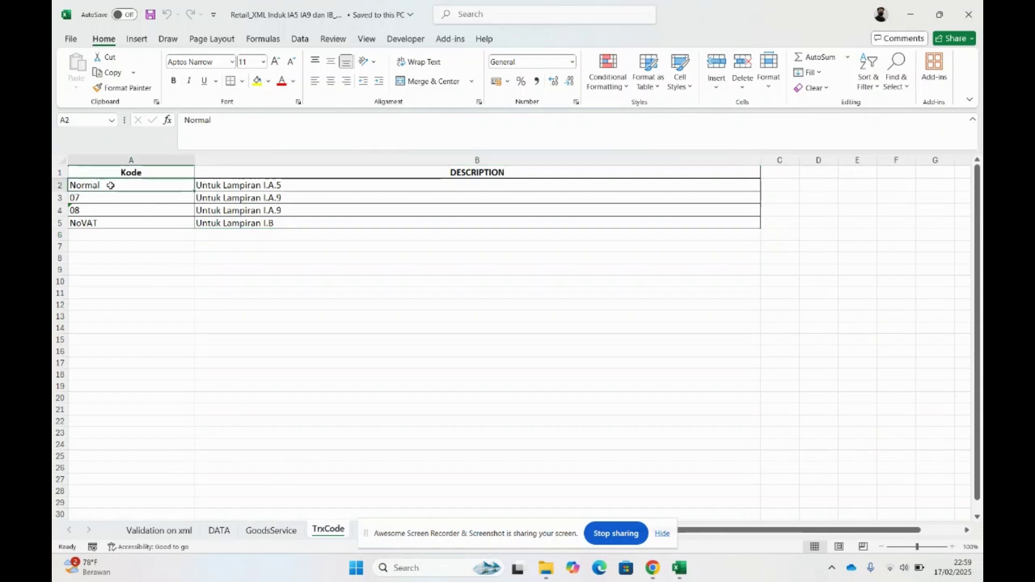
{"action": "left_click", "coordinate": [110, 202]}
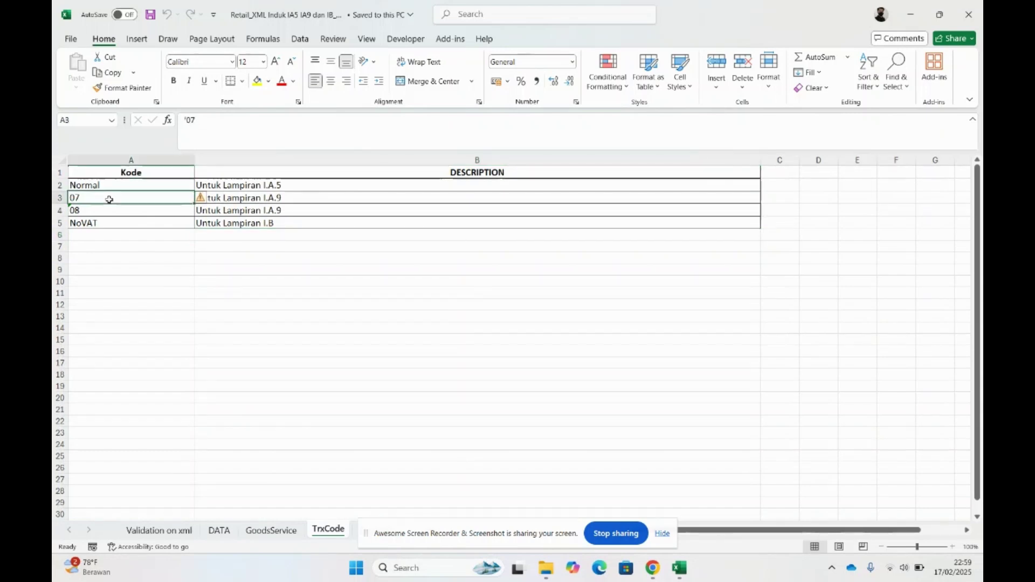
{"action": "left_click", "coordinate": [111, 211]}
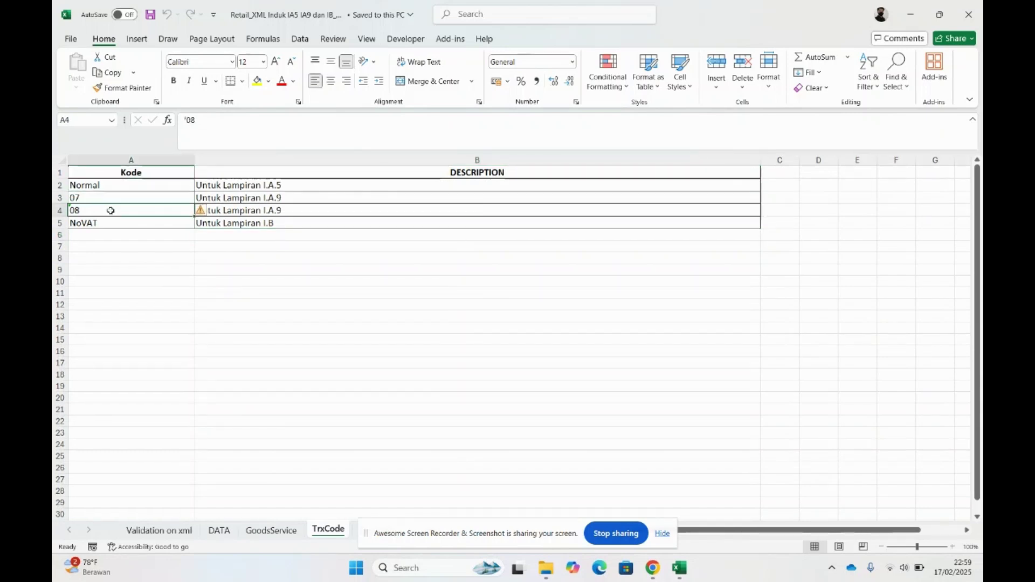
{"action": "left_click", "coordinate": [116, 223]}
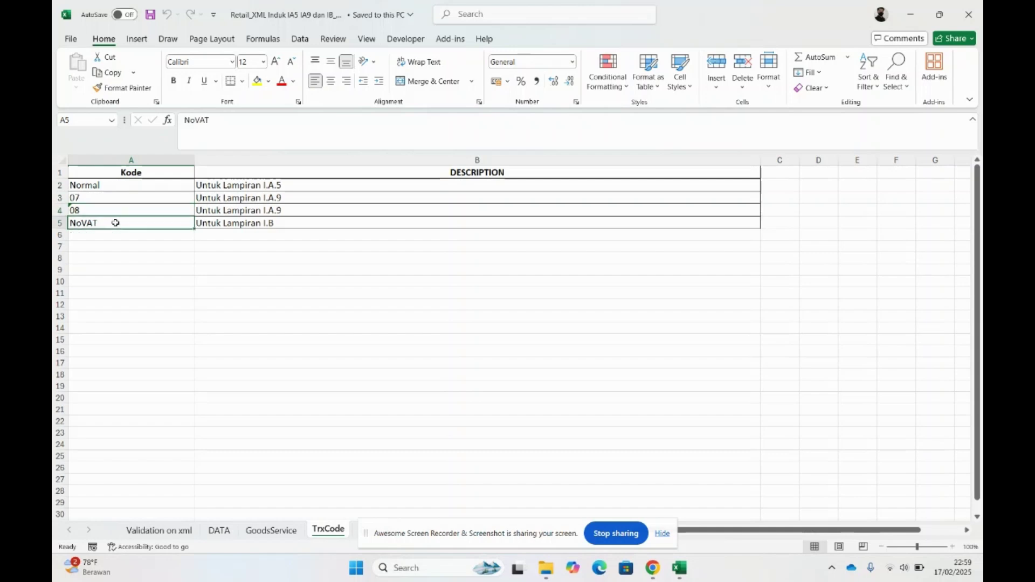
{"action": "left_click", "coordinate": [357, 531]}
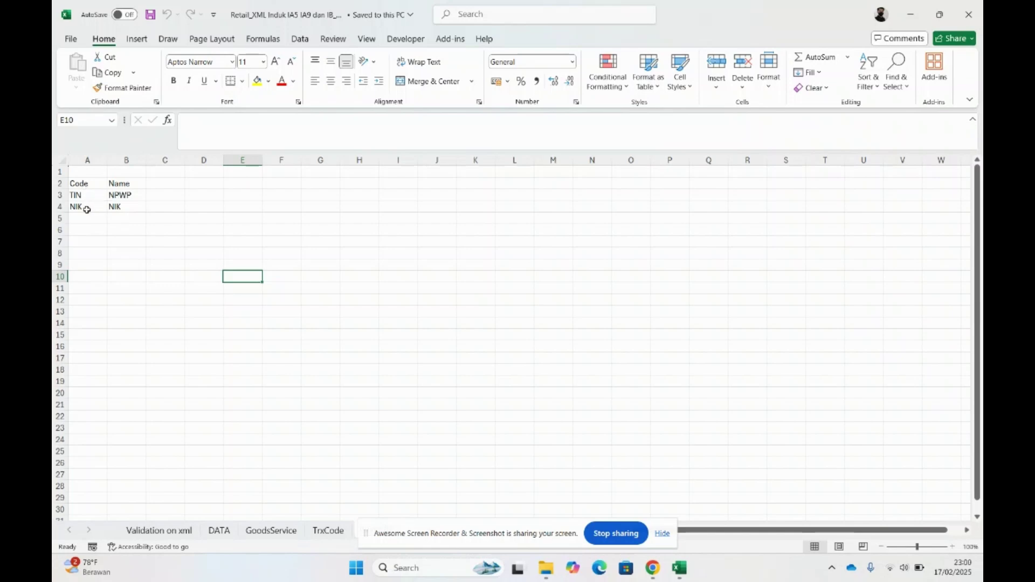
{"action": "left_click", "coordinate": [220, 531]}
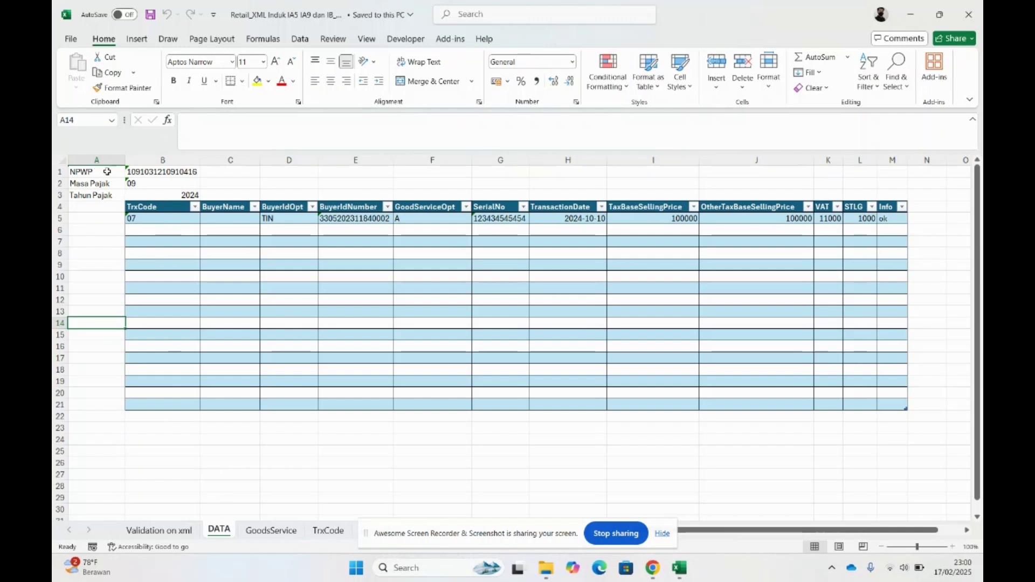
Enter the seller's NPWP in B1 and 01 as the tax period in B2
{"action": "left_click", "coordinate": [137, 172]}
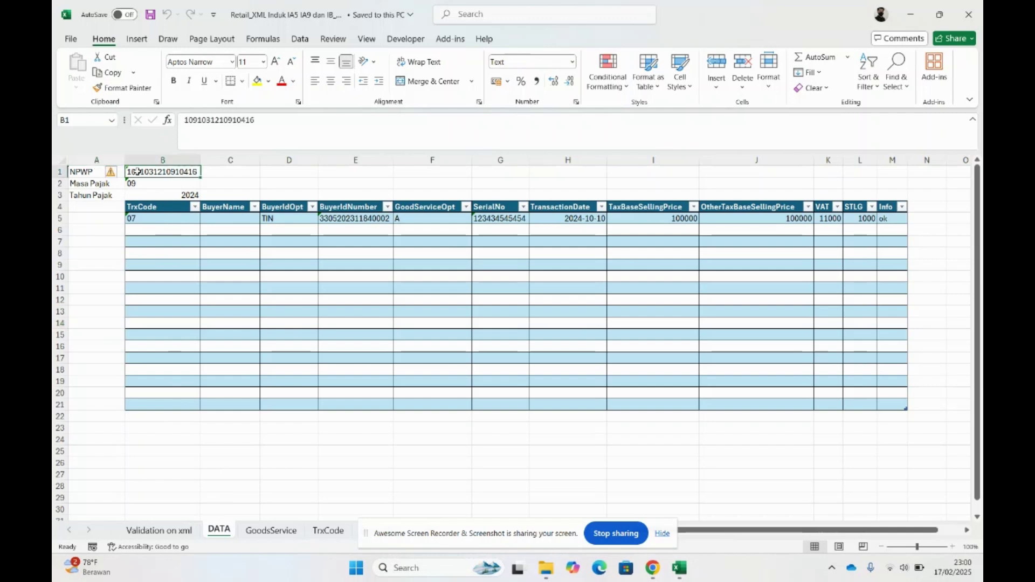
{"action": "type", "text": "01"}
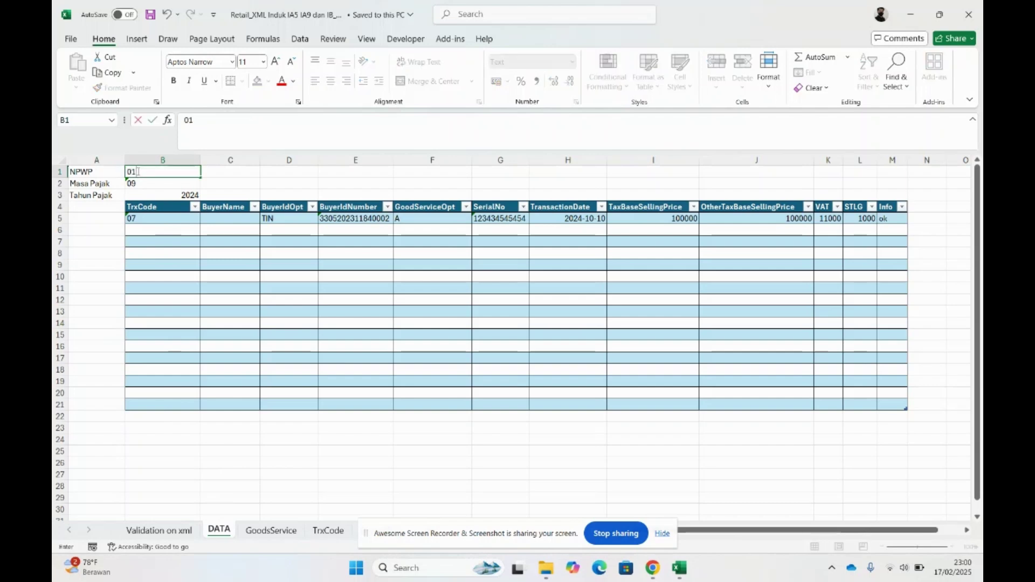
{"action": "type", "text": "23456789123456"}
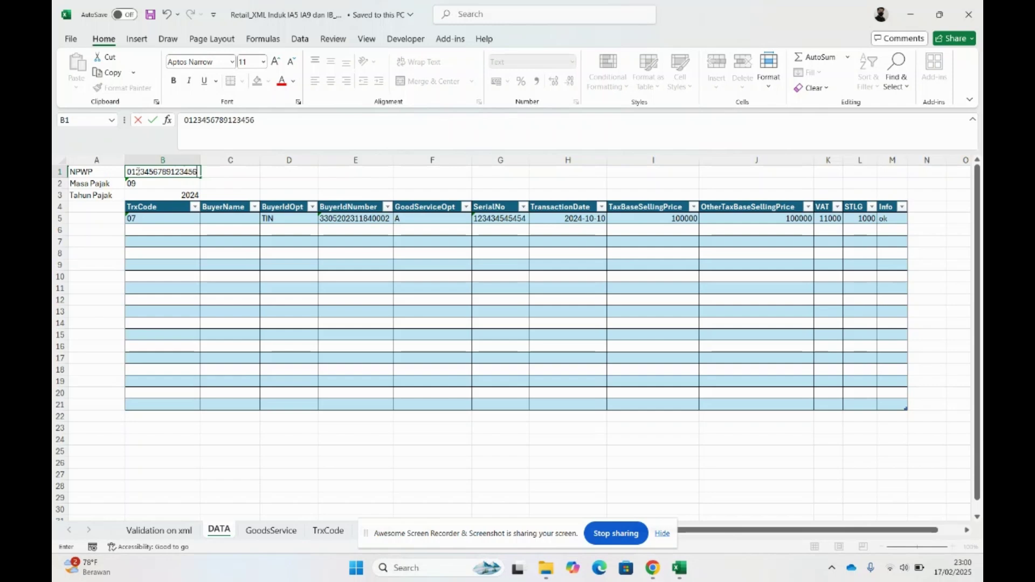
{"action": "key", "text": "Return"}
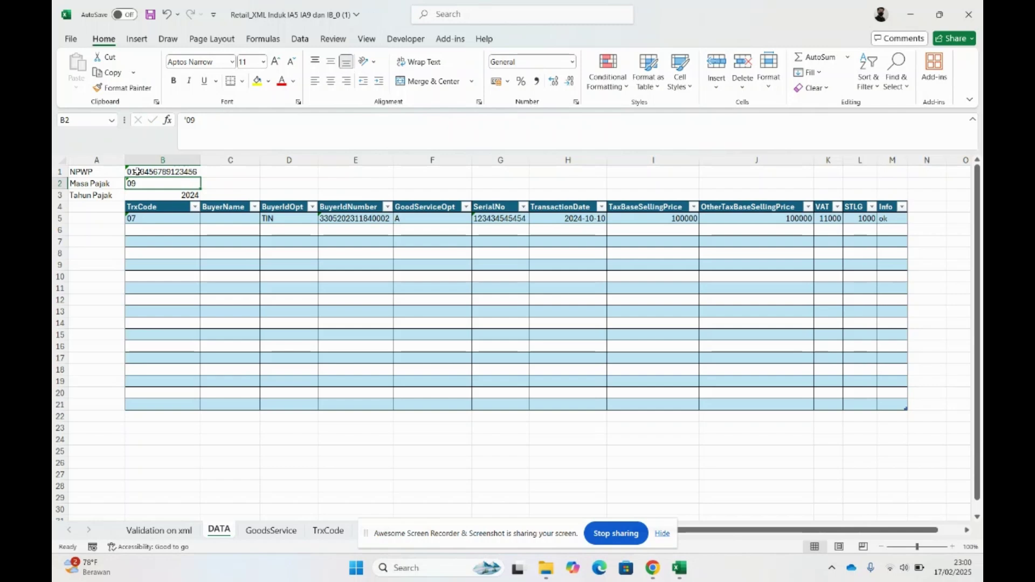
{"action": "type", "text": "01"}
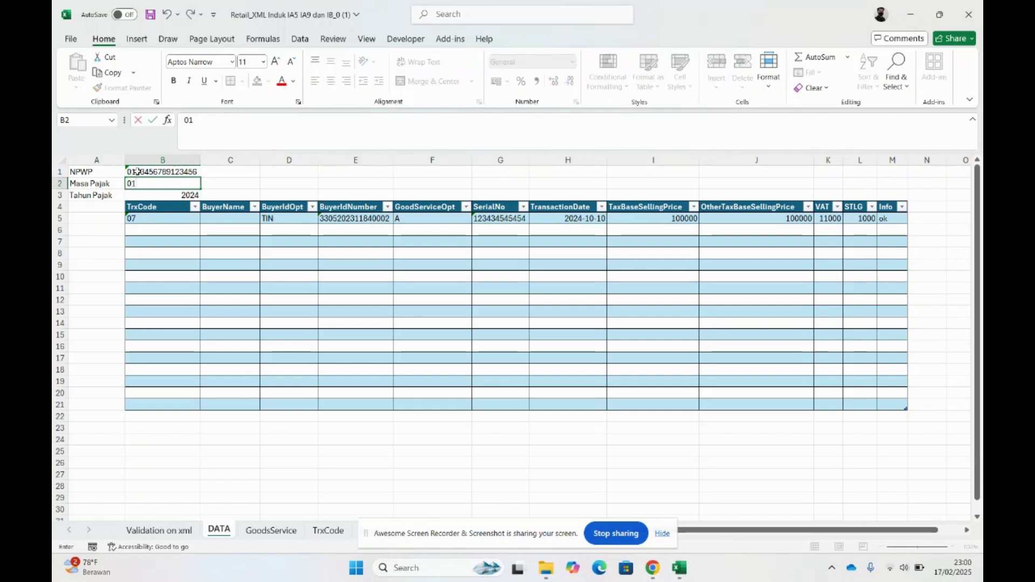
{"action": "key", "text": "Return"}
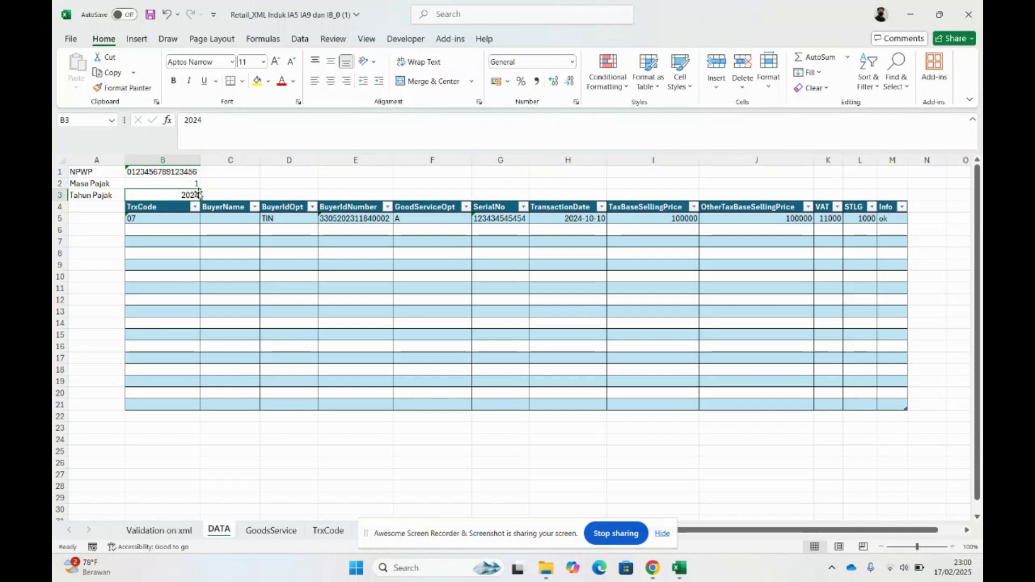
Format B2 as Text and re-enter 01 as the tax period
{"action": "left_click", "coordinate": [166, 175]}
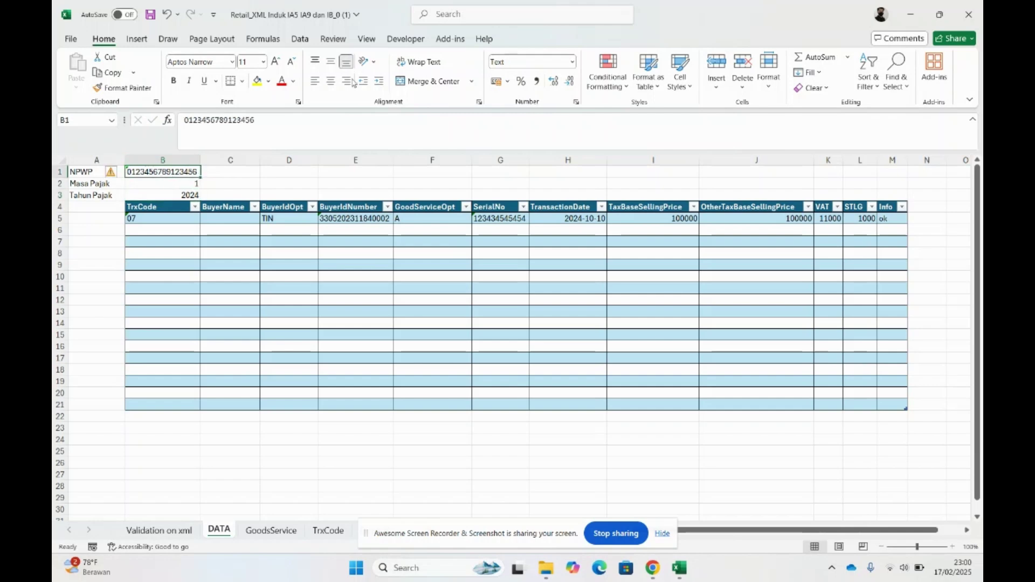
{"action": "key", "text": "Down"}
{"action": "left_click", "coordinate": [553, 60]}
{"action": "type", "text": "Te"}
{"action": "key", "text": "Return"}
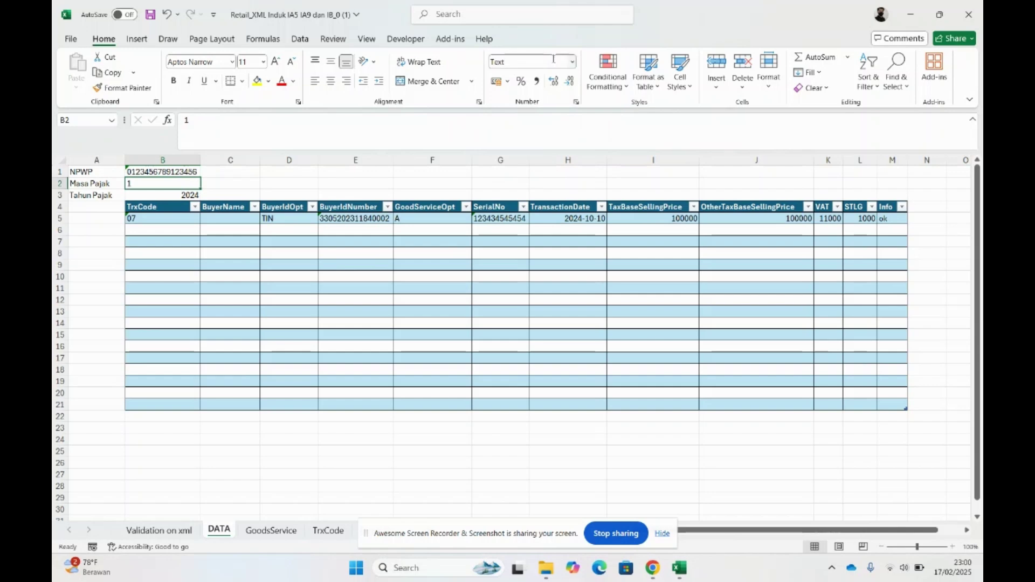
{"action": "left_click", "coordinate": [211, 120]}
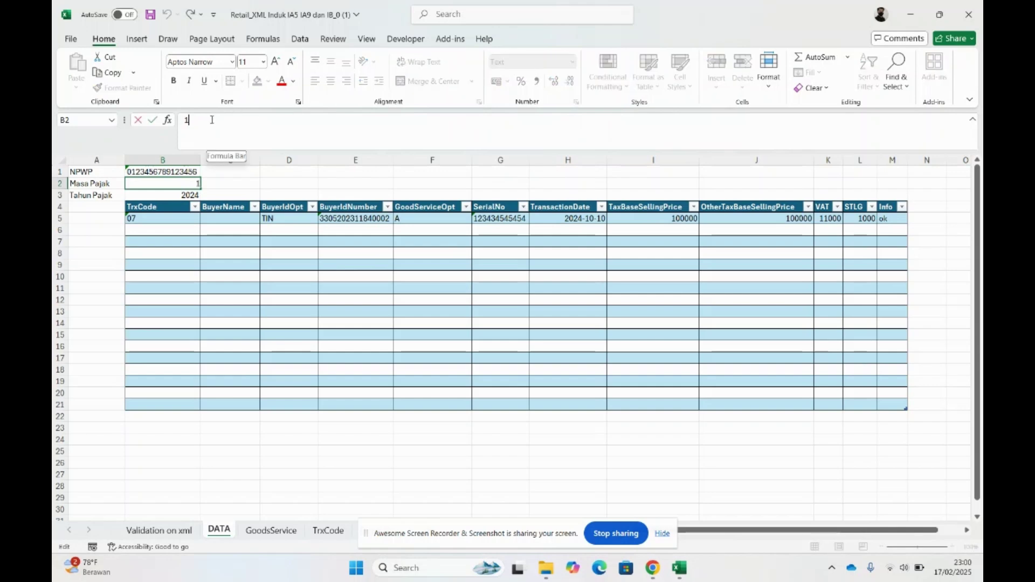
{"action": "key", "text": "BackSpace"}
{"action": "type", "text": "01"}
{"action": "key", "text": "Return"}
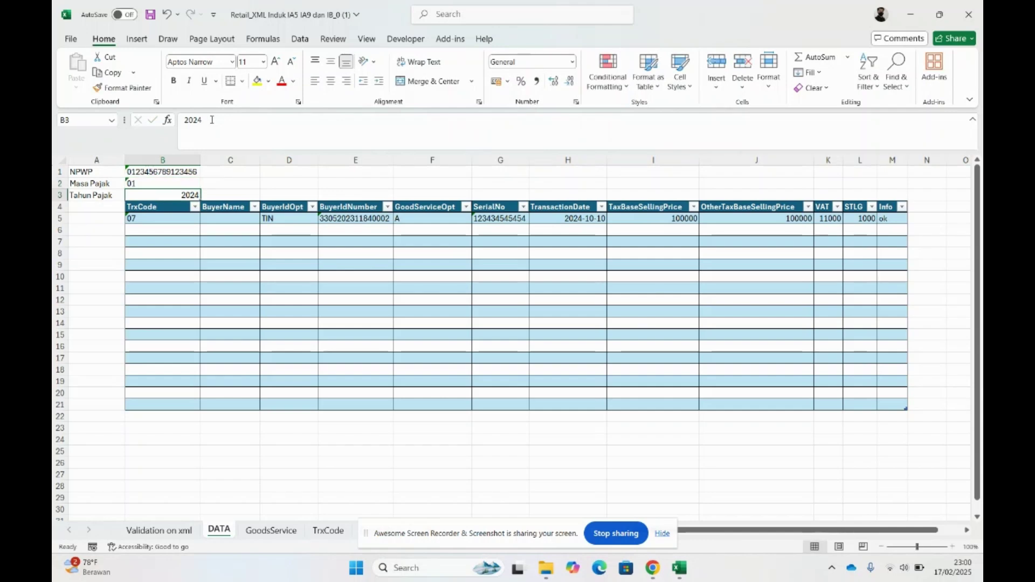
Set the tax year in B3 to 2025
{"action": "type", "text": "2025"}
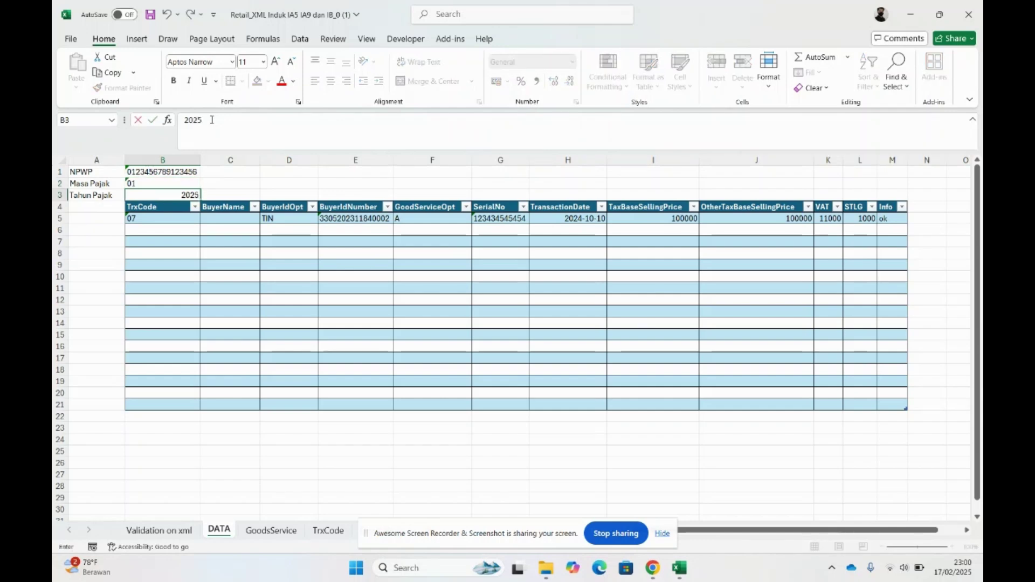
{"action": "key", "text": "Return"}
{"action": "key", "text": "Down"}
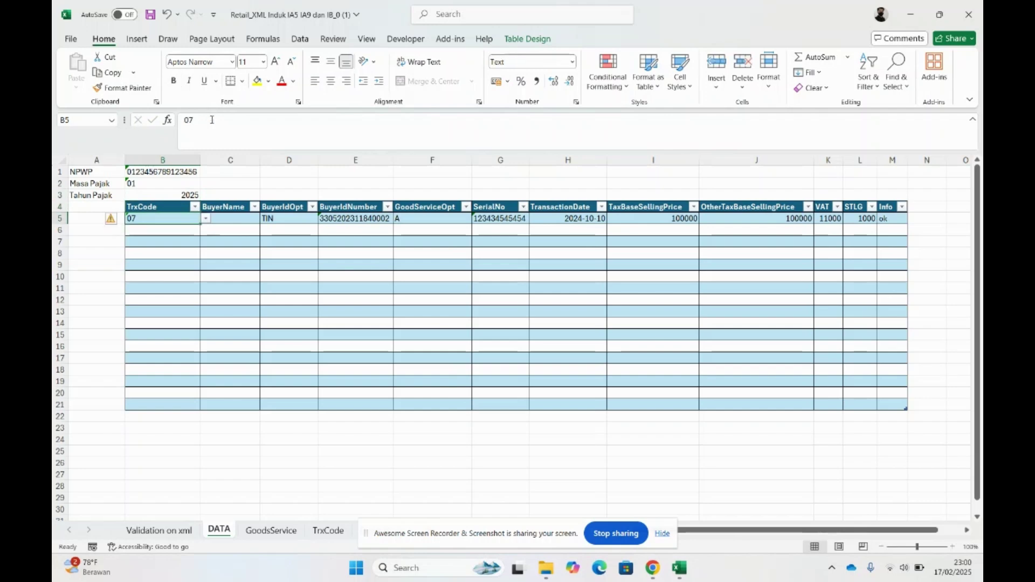
Set the B5 transaction code to Normal and enter the buyer's name
{"action": "left_click", "coordinate": [207, 218]}
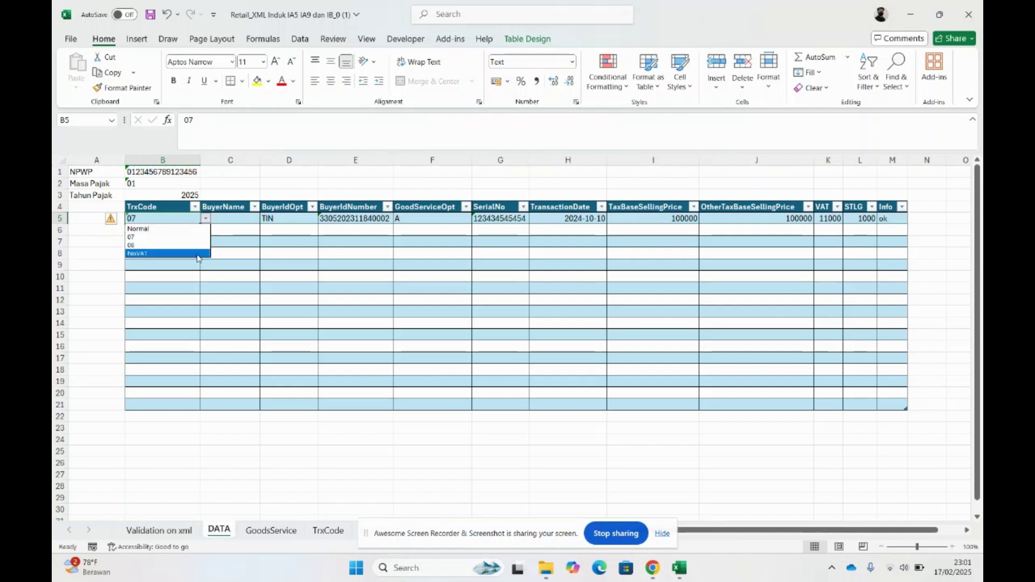
{"action": "left_click", "coordinate": [187, 229]}
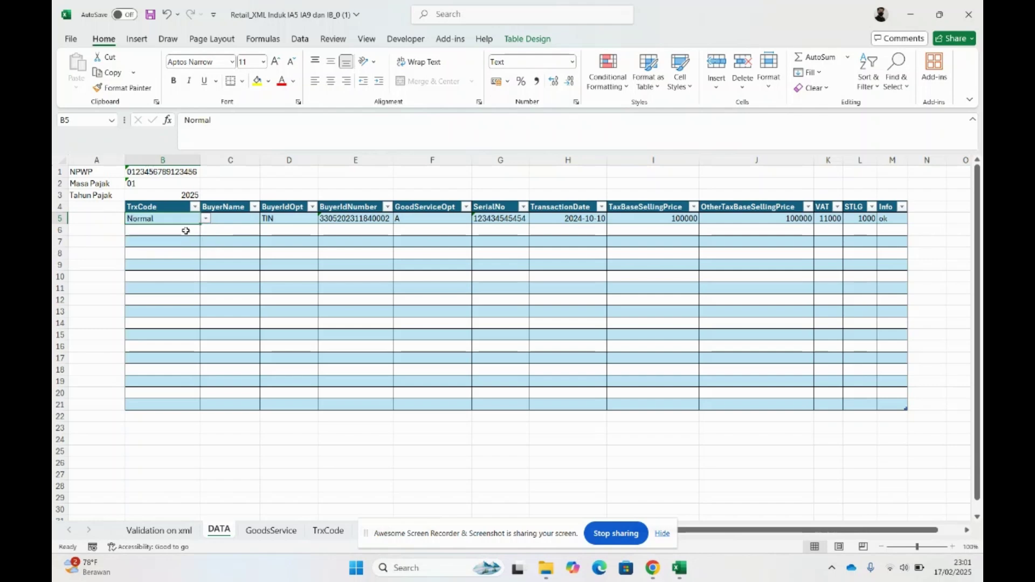
{"action": "key", "text": "Tab"}
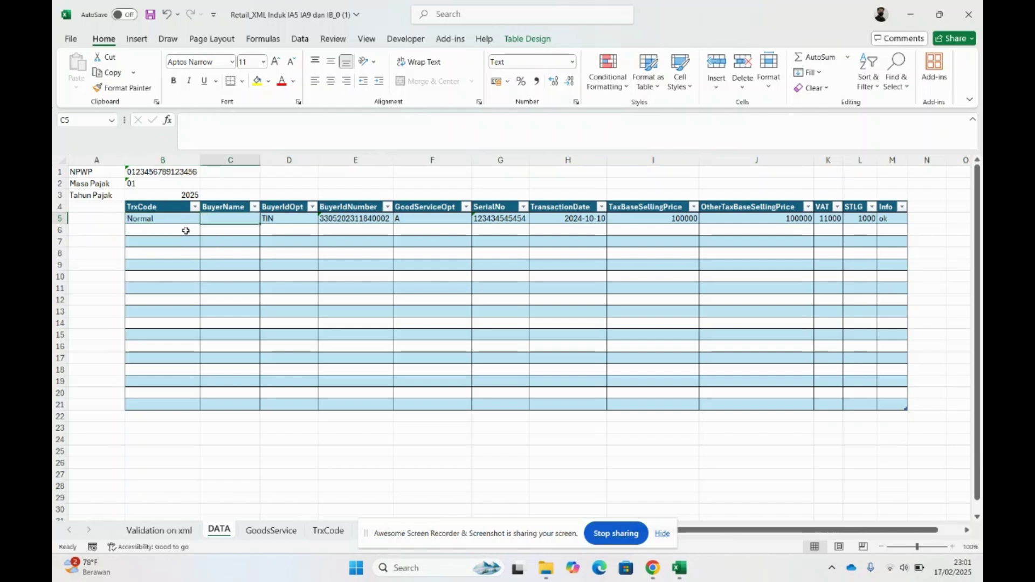
{"action": "type", "text": "Adam"}
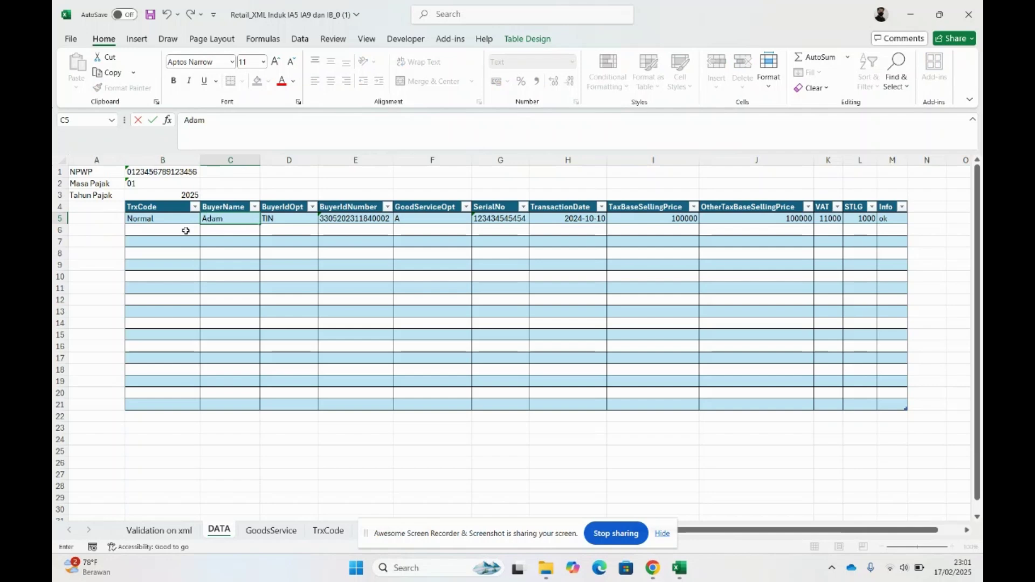
{"action": "key", "text": "Tab"}
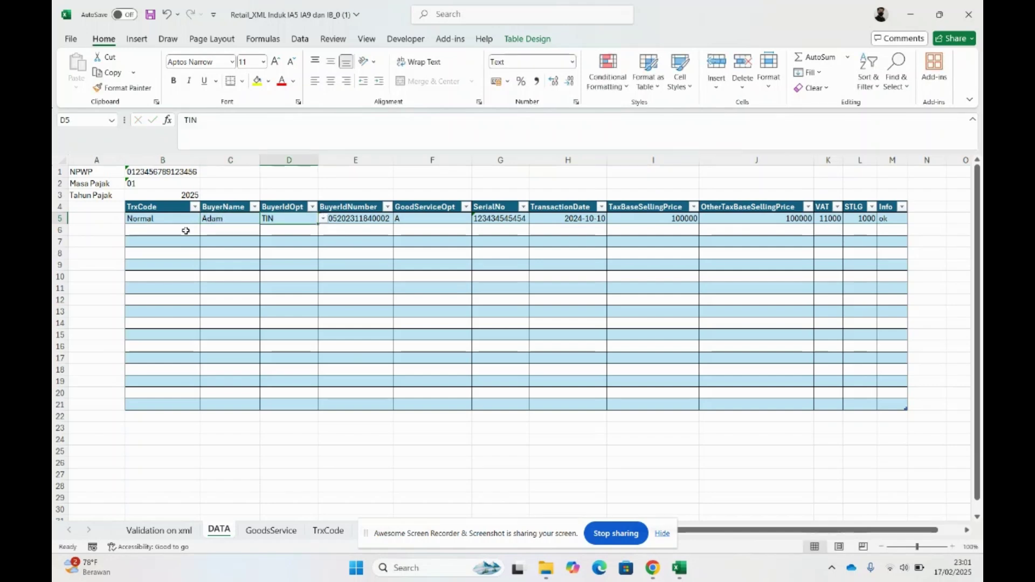
Choose NIK as the buyer ID type and enter an all-zero ID number
{"action": "left_click", "coordinate": [323, 219]}
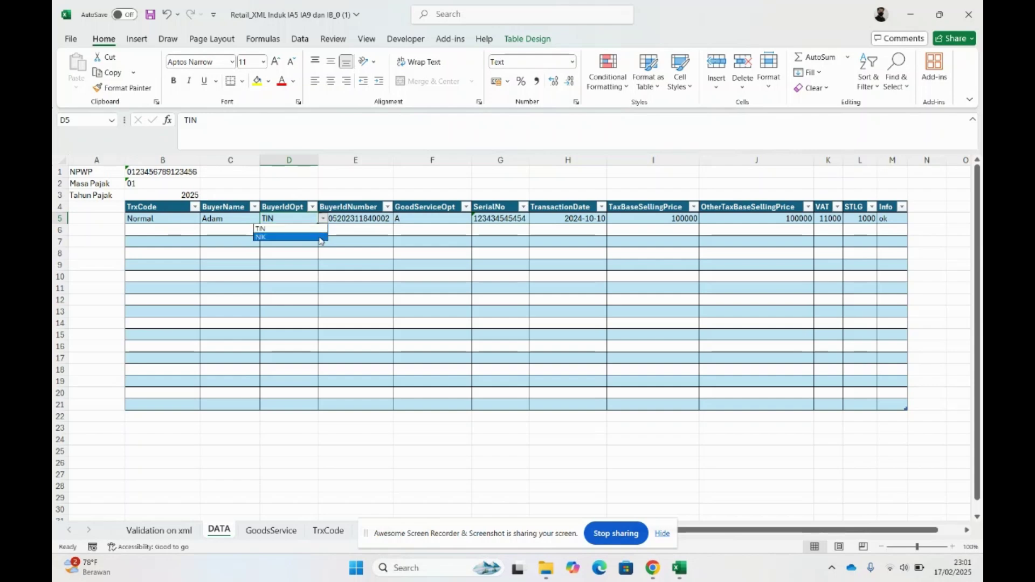
{"action": "left_click", "coordinate": [321, 237]}
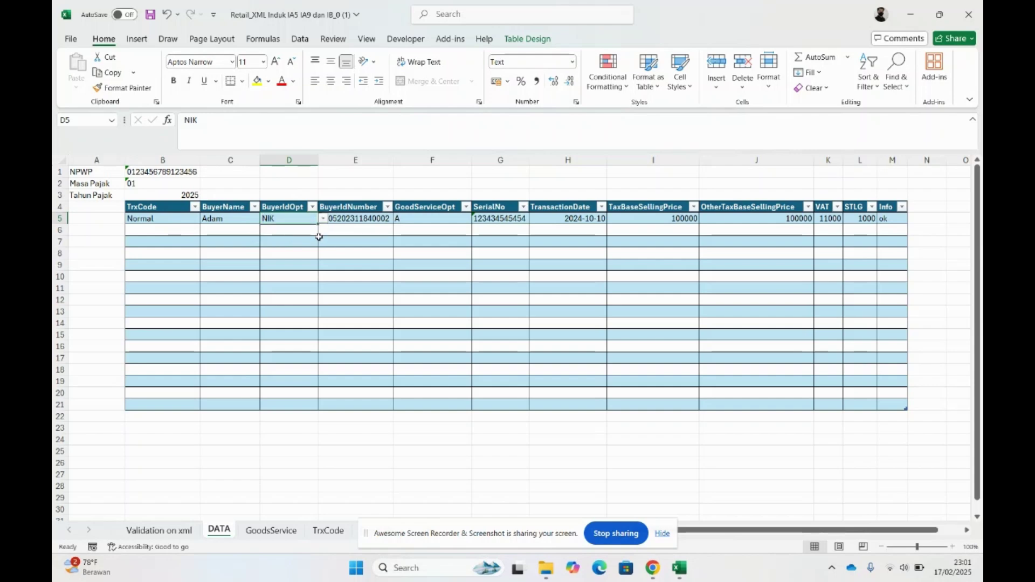
{"action": "left_click", "coordinate": [349, 216]}
{"action": "type", "text": "0000000"}
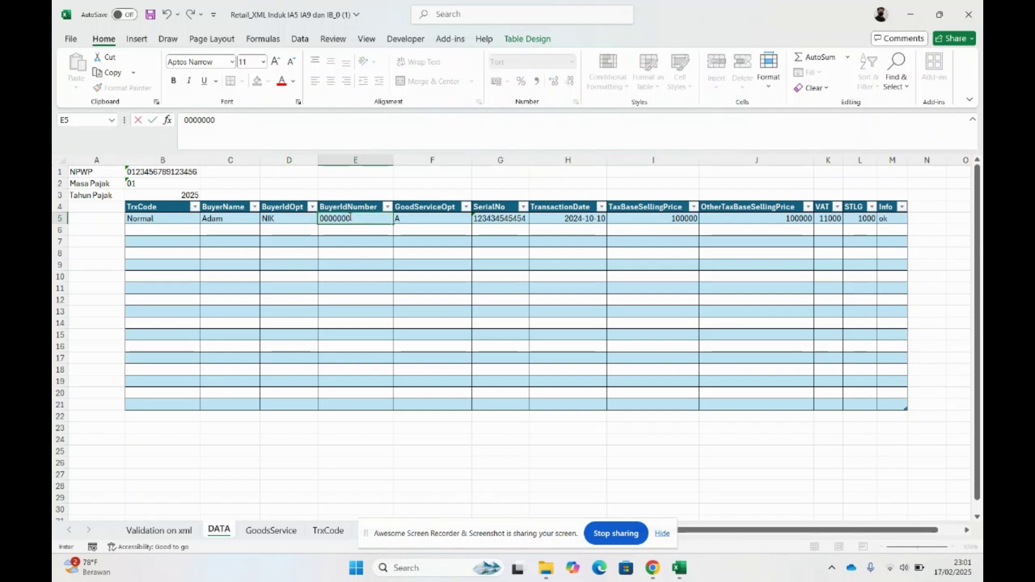
{"action": "key", "text": "BackSpace"}
{"action": "type", "text": "0000000000000000"}
{"action": "key", "text": "Tab"}
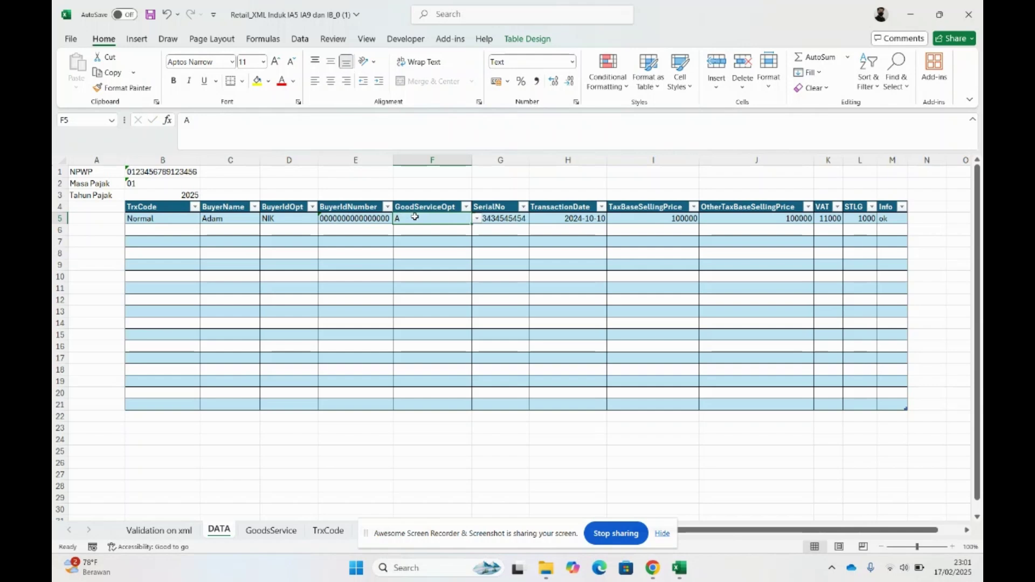
Keep goods type A, set serial number 1 and transaction date 2025-01-31
{"action": "left_click", "coordinate": [477, 219]}
{"action": "key", "text": "Escape"}
{"action": "left_click", "coordinate": [497, 220]}
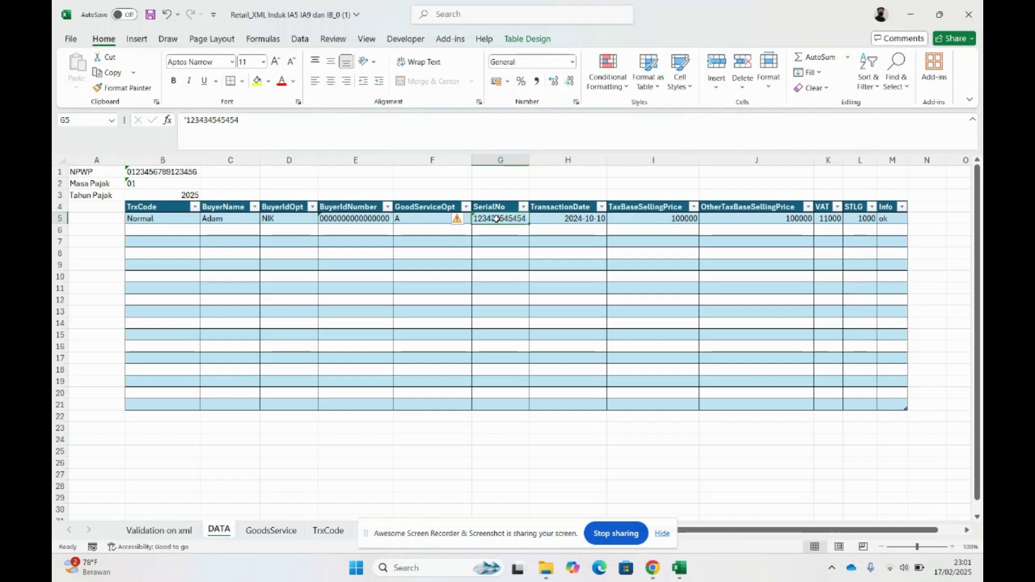
{"action": "type", "text": "1"}
{"action": "key", "text": "Tab"}
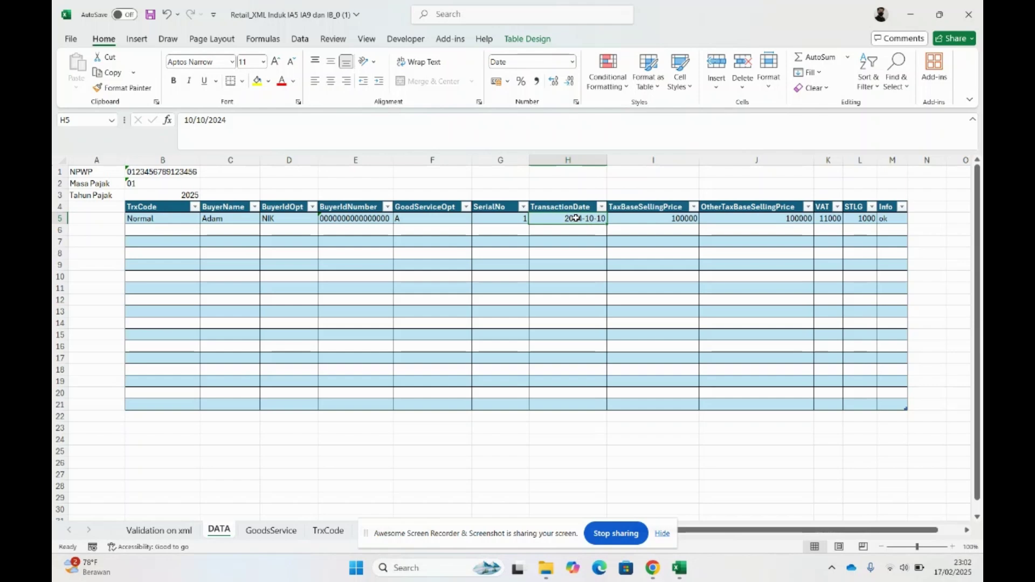
{"action": "type", "text": "2025"}
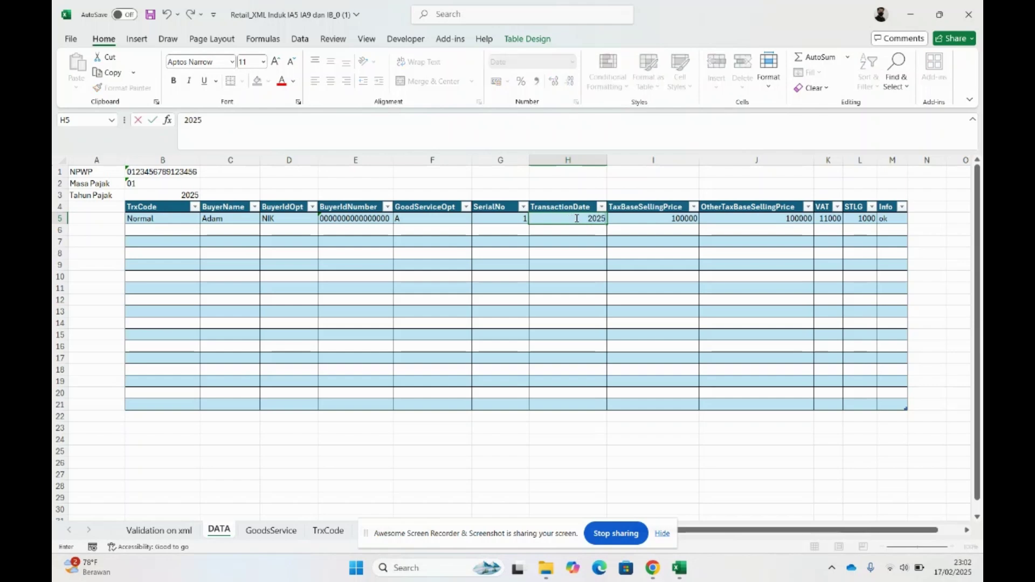
{"action": "type", "text": "-01-31"}
{"action": "key", "text": "Tab"}
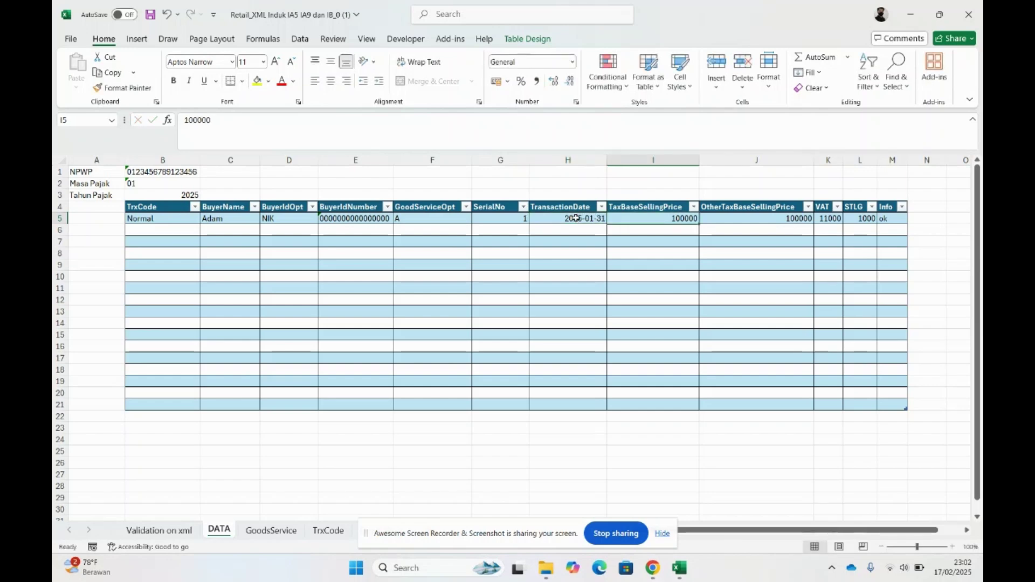
Enter tax base 120000000, other tax base 110000000 and STLG 0, checking the recalculated VAT
{"action": "type", "text": "120"}
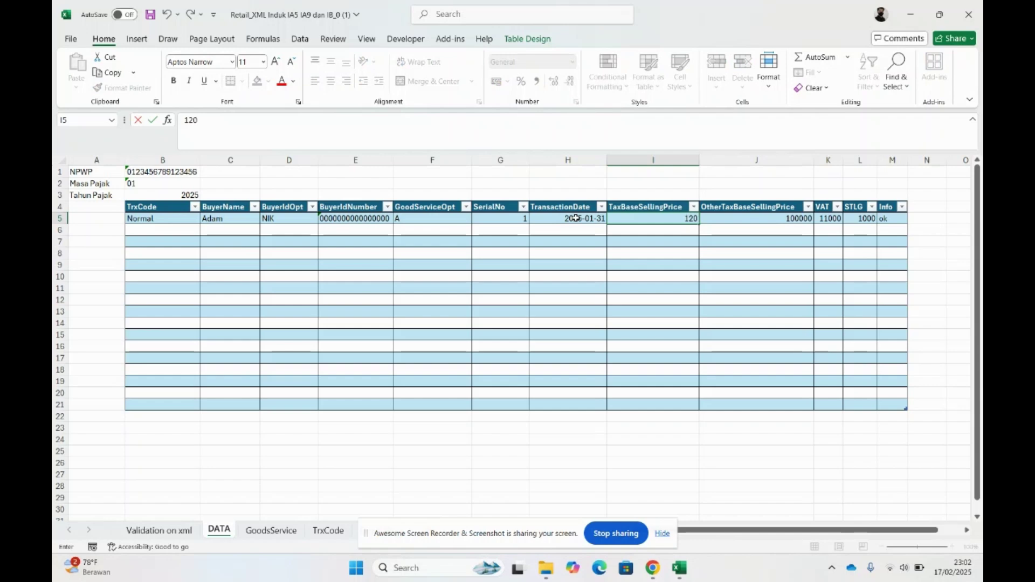
{"action": "type", "text": "000000"}
{"action": "key", "text": "Tab"}
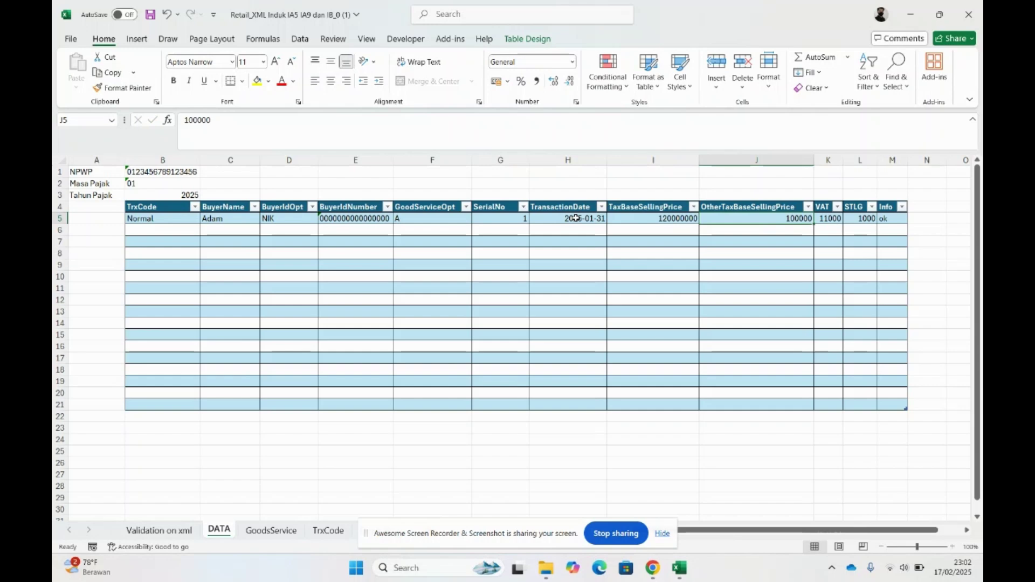
{"action": "type", "text": "110000000"}
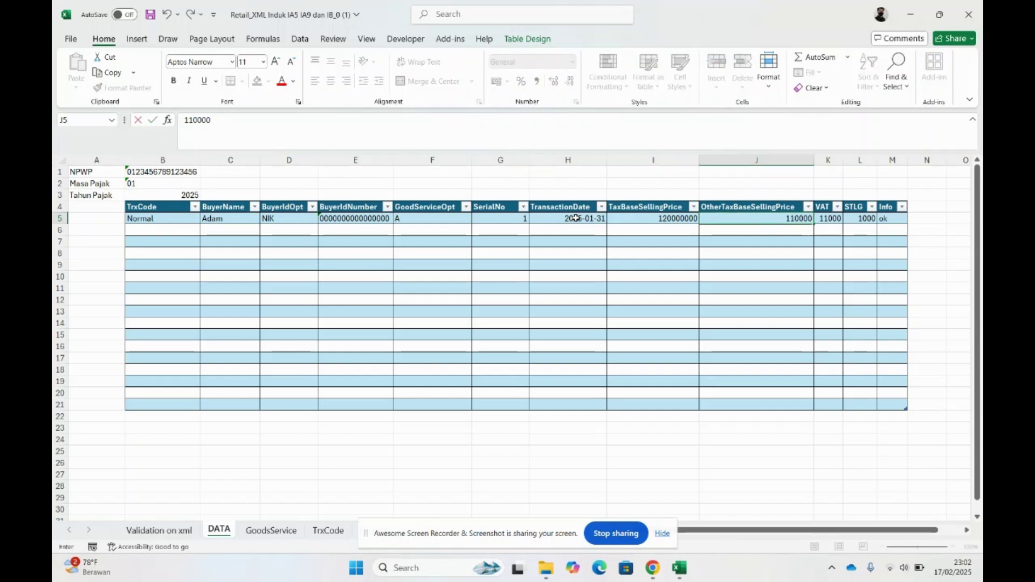
{"action": "key", "text": "Tab"}
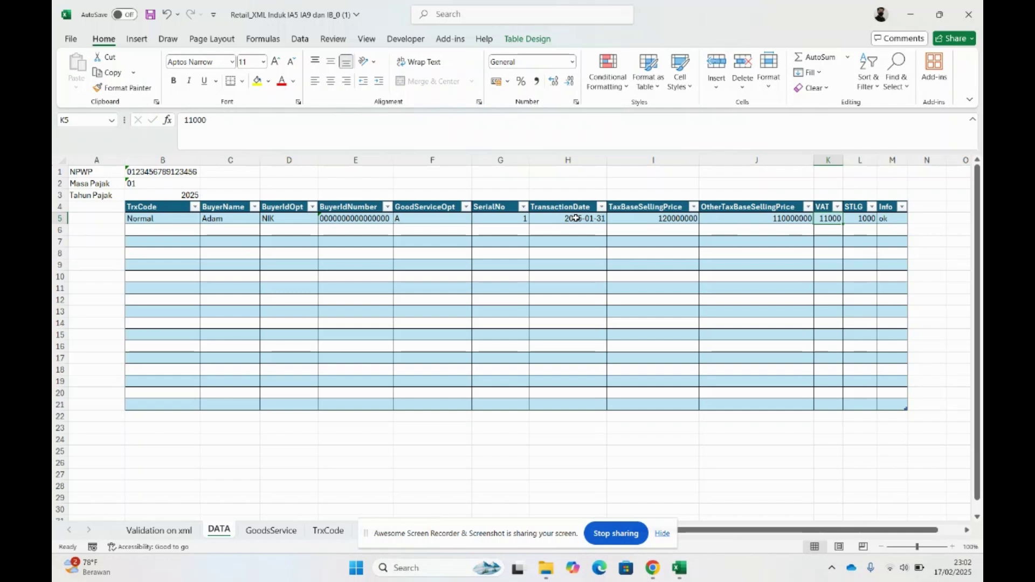
{"action": "left_click", "coordinate": [809, 219]}
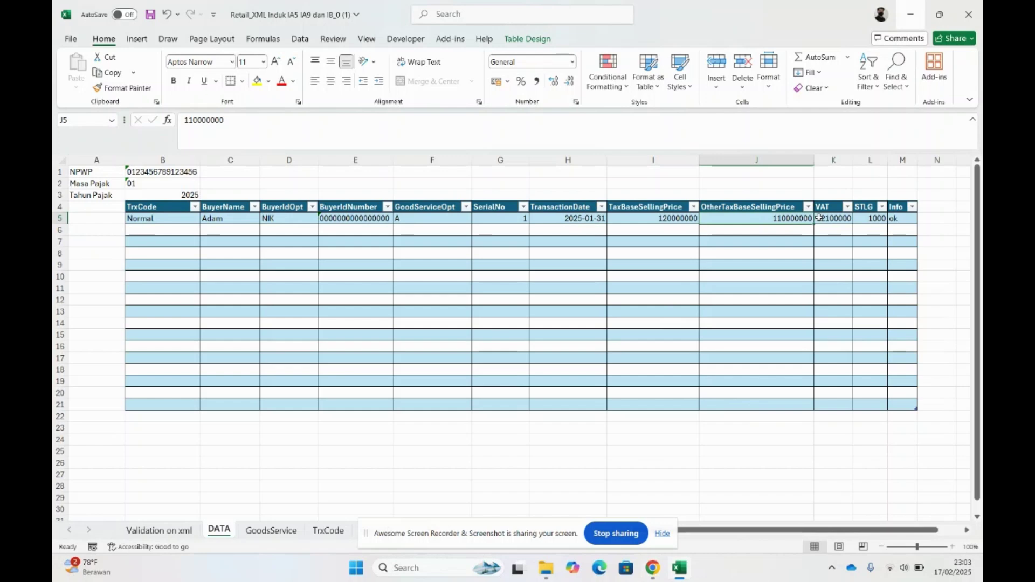
{"action": "left_click", "coordinate": [820, 217]}
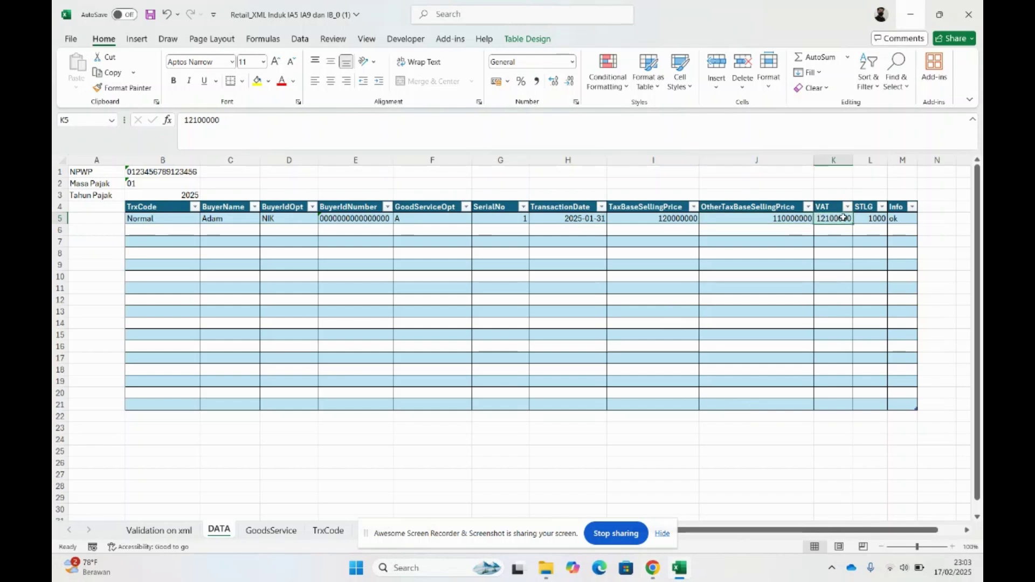
{"action": "left_click", "coordinate": [870, 218]}
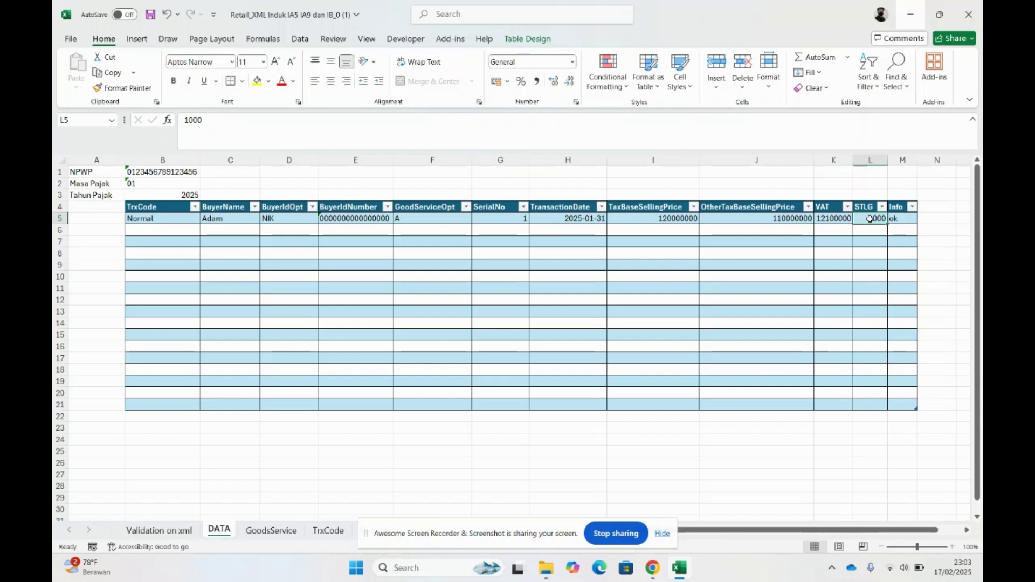
{"action": "type", "text": "0"}
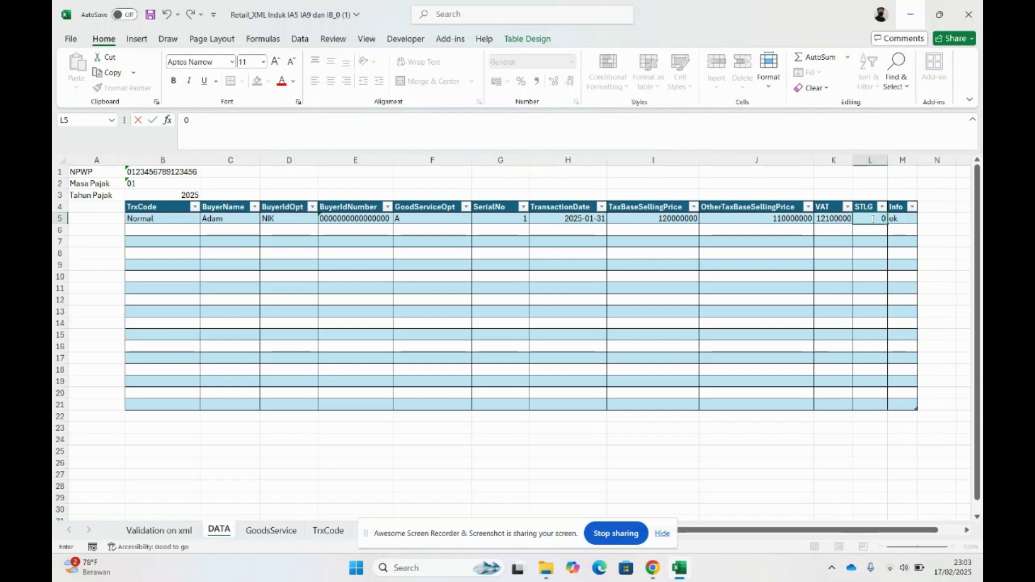
{"action": "left_click", "coordinate": [910, 217]}
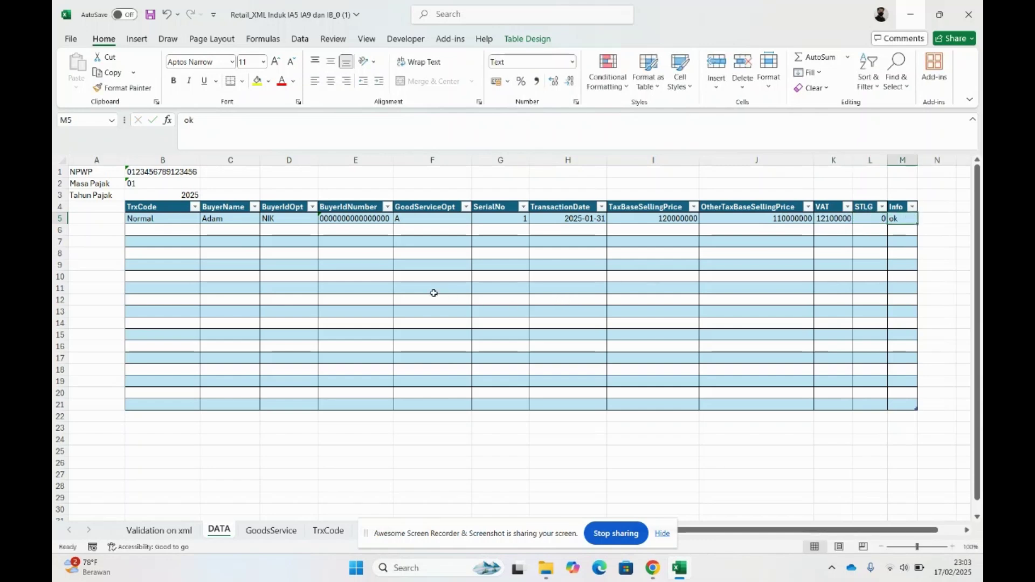
{"action": "left_click_drag", "start_coordinate": [177, 232], "coordinate": [176, 402]}
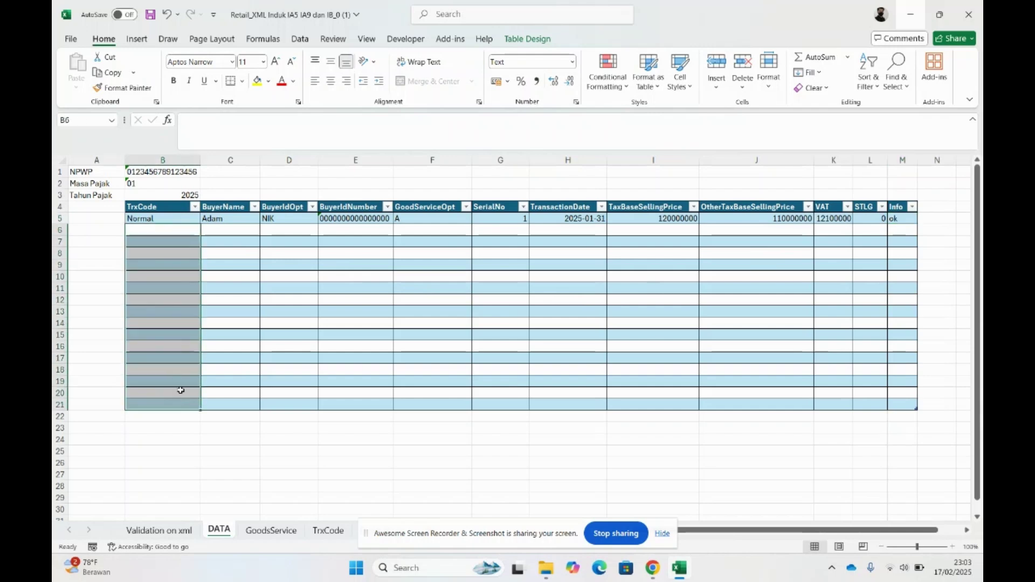
{"action": "left_click", "coordinate": [256, 316]}
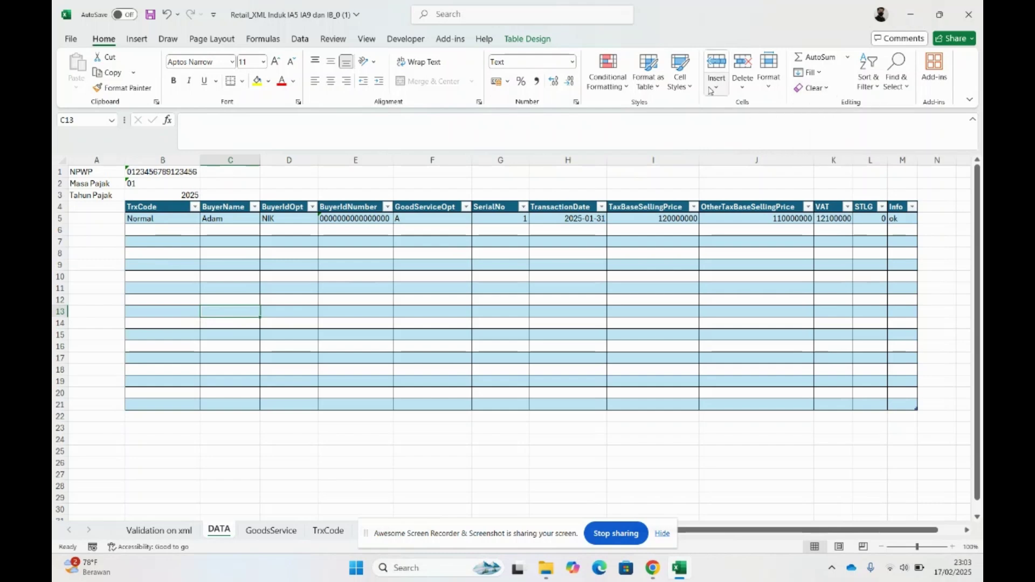
Enable the Developer tab through Customize the Ribbon and switch to it
{"action": "left_click", "coordinate": [417, 40]}
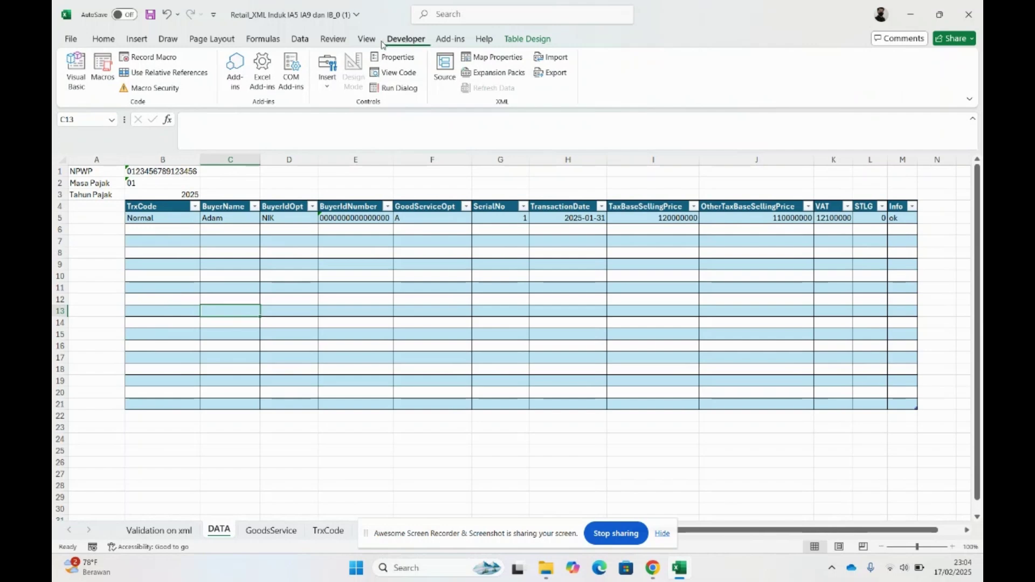
{"action": "left_click", "coordinate": [104, 39]}
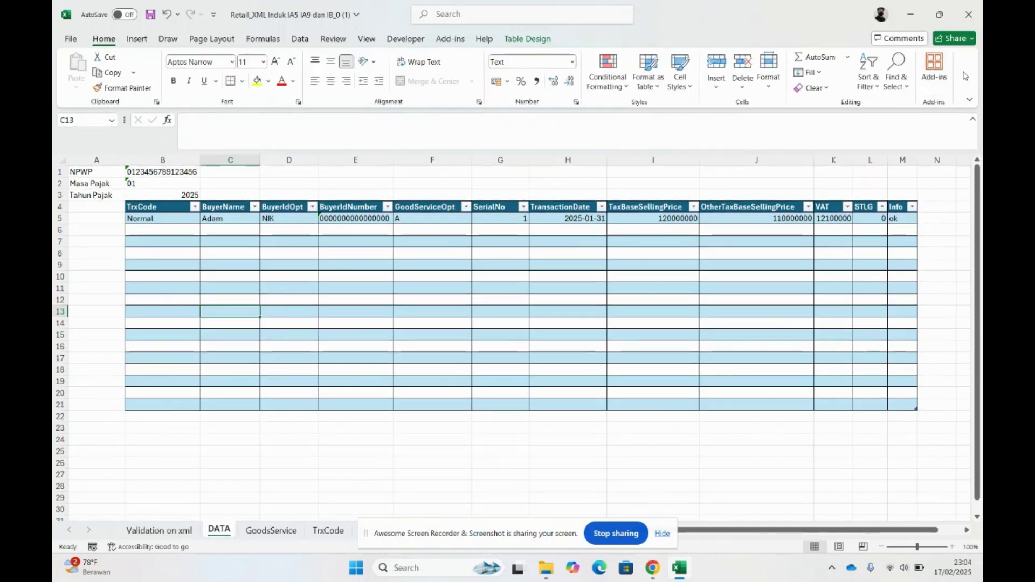
{"action": "right_click", "coordinate": [966, 76]}
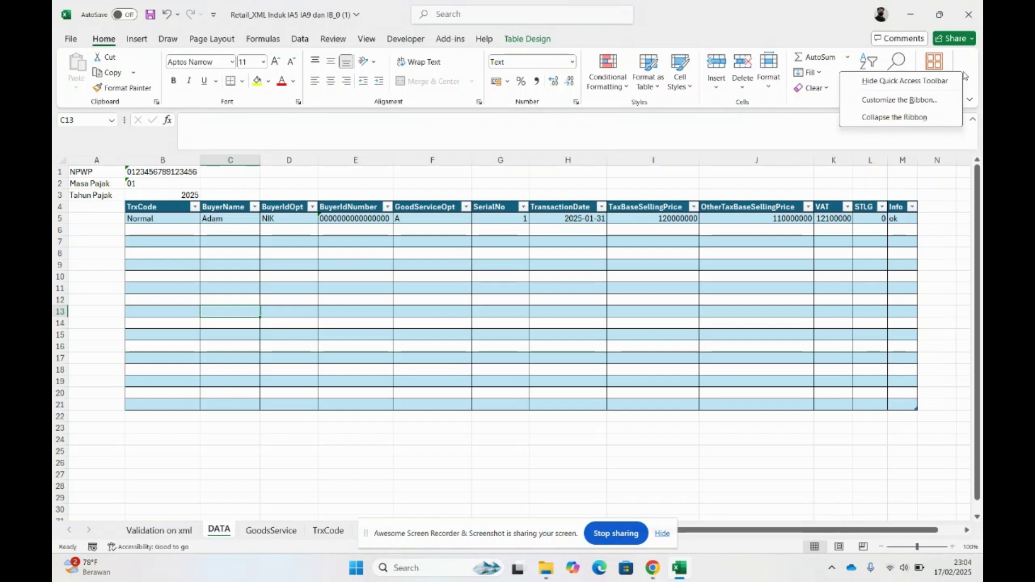
{"action": "left_click", "coordinate": [942, 103]}
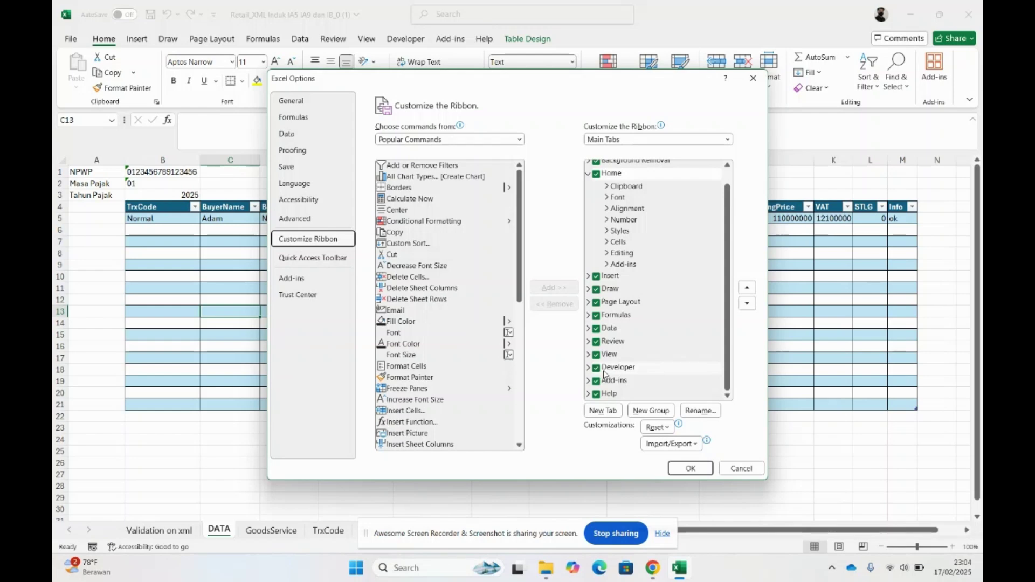
{"action": "left_click", "coordinate": [675, 467]}
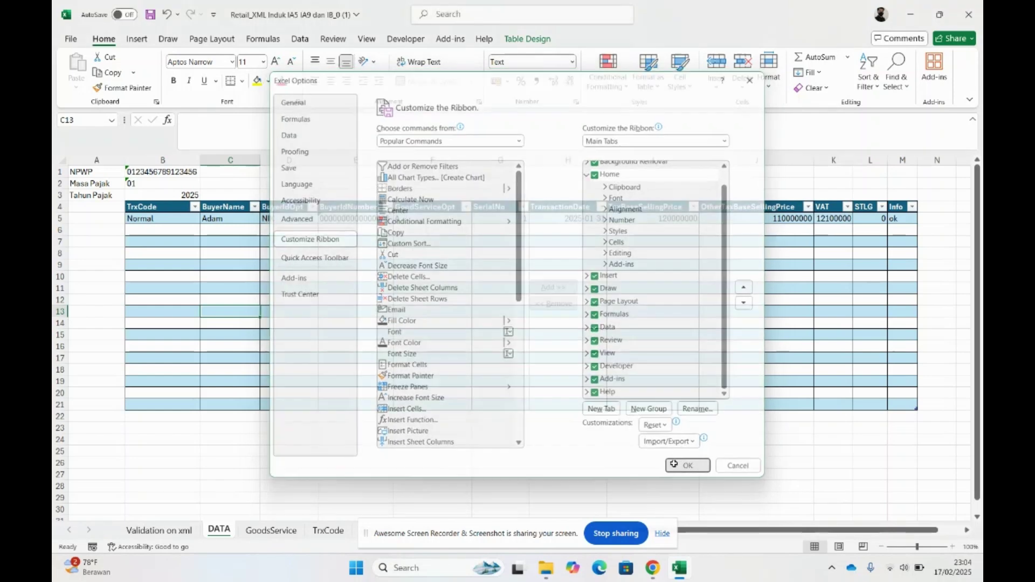
{"action": "left_click", "coordinate": [396, 43]}
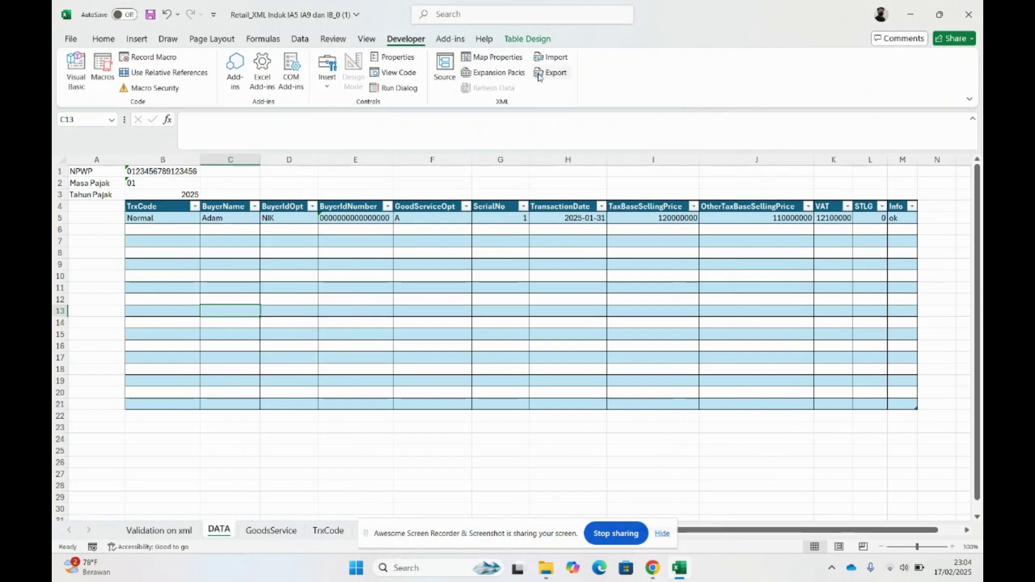
Export the XML data to the Downloads folder under the file name Retail
{"action": "left_click", "coordinate": [540, 77]}
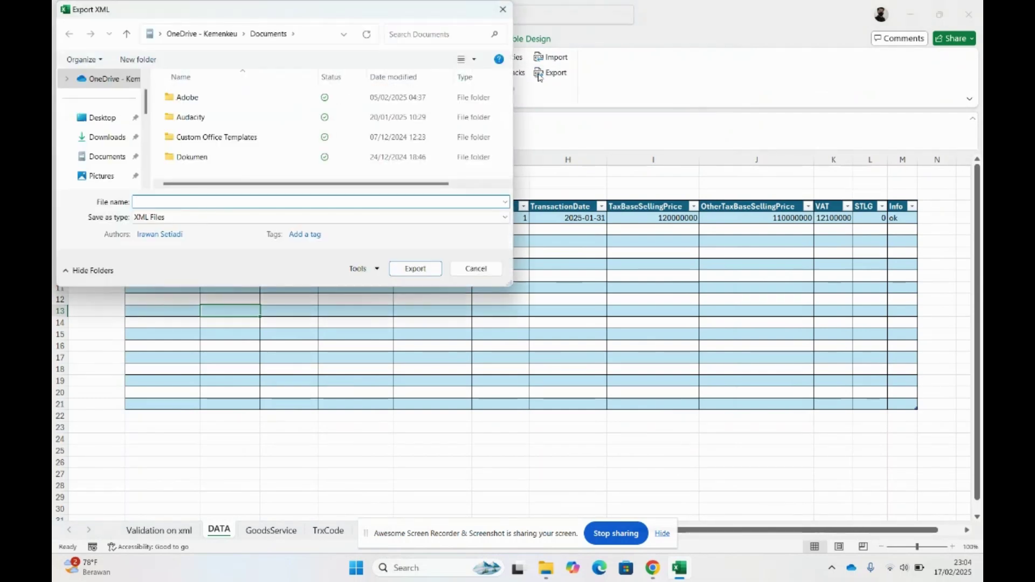
{"action": "left_click", "coordinate": [112, 141]}
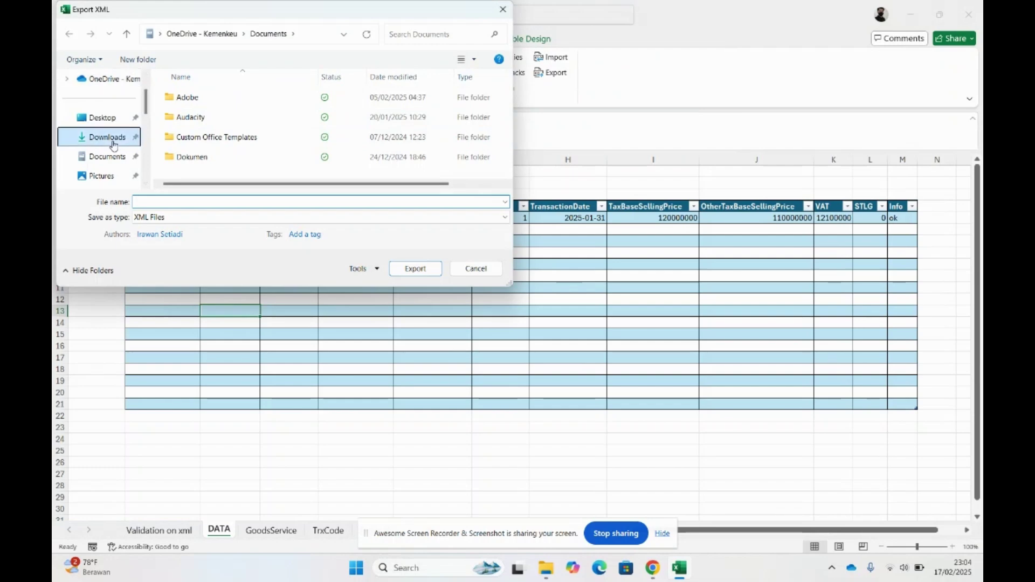
{"action": "left_click", "coordinate": [207, 200]}
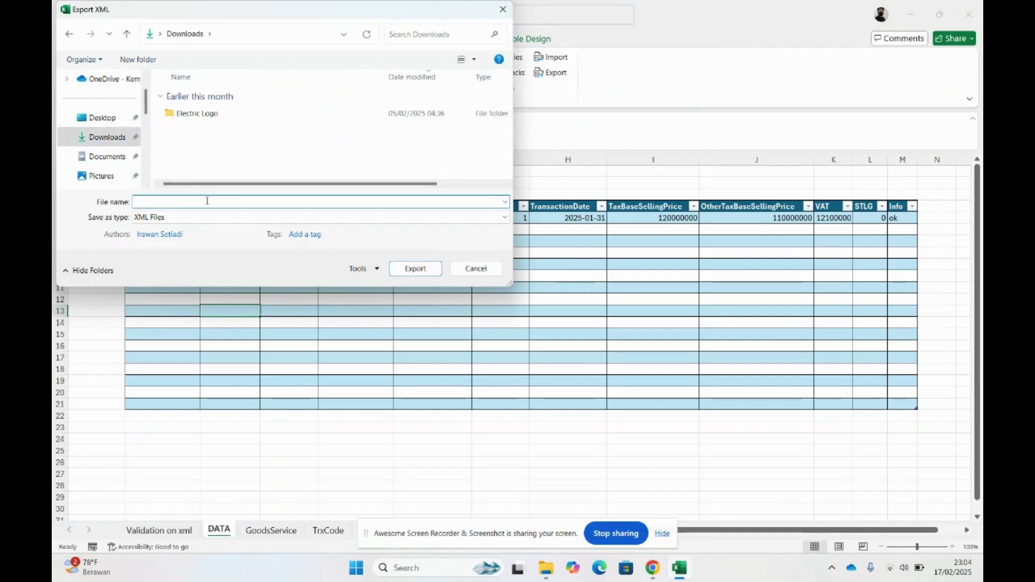
{"action": "type", "text": "Retail"}
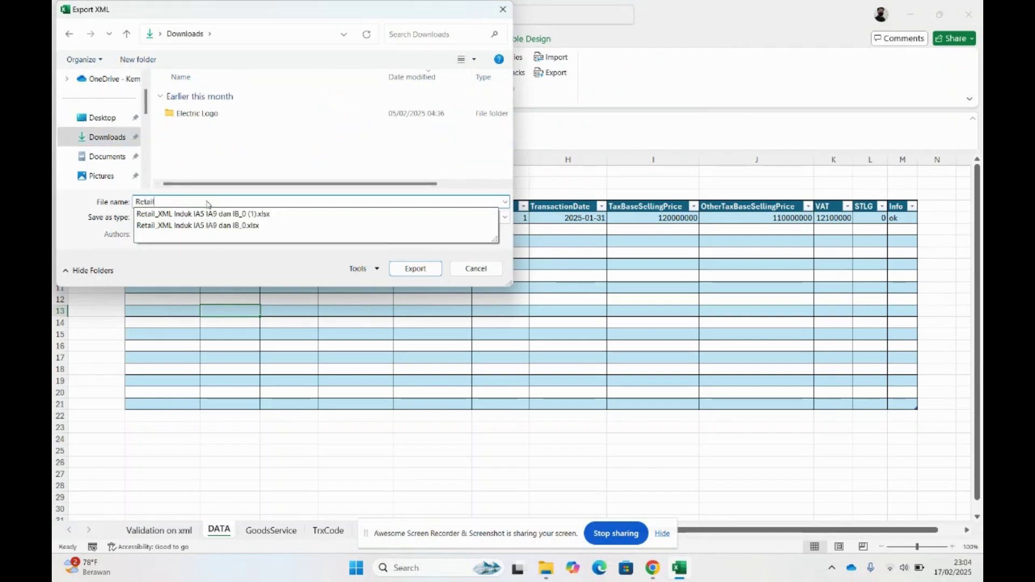
{"action": "left_click", "coordinate": [410, 269]}
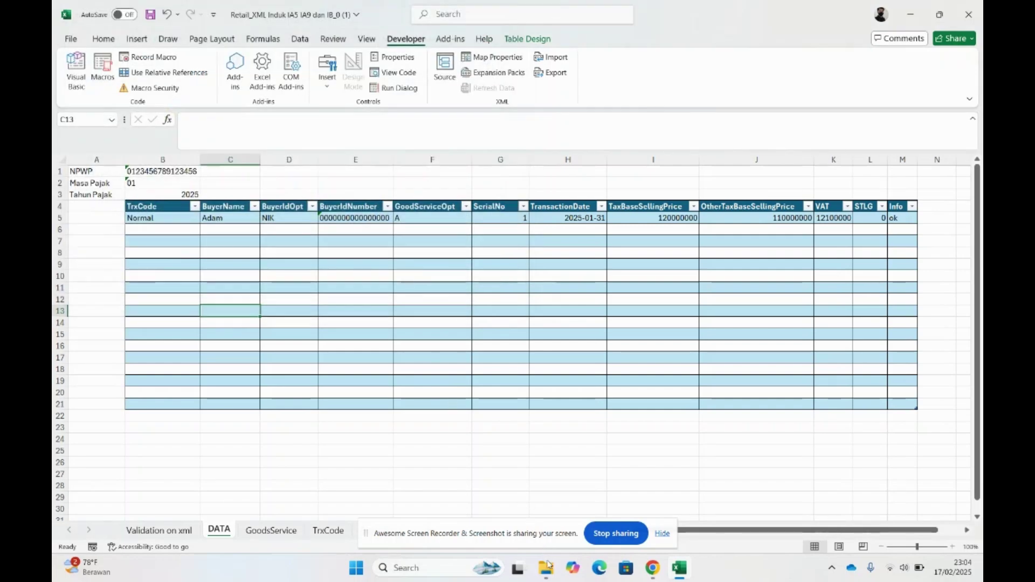
Open Retail.xml from the Downloads folder with Edit in Notepad
{"action": "mouse_move", "coordinate": [549, 571]}
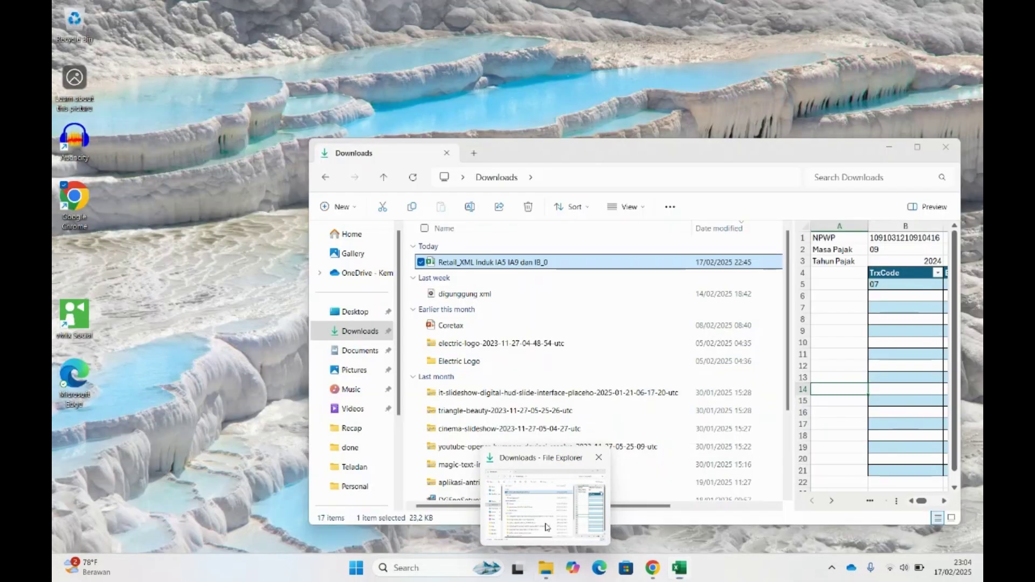
{"action": "left_click", "coordinate": [548, 526]}
{"action": "left_click", "coordinate": [478, 300]}
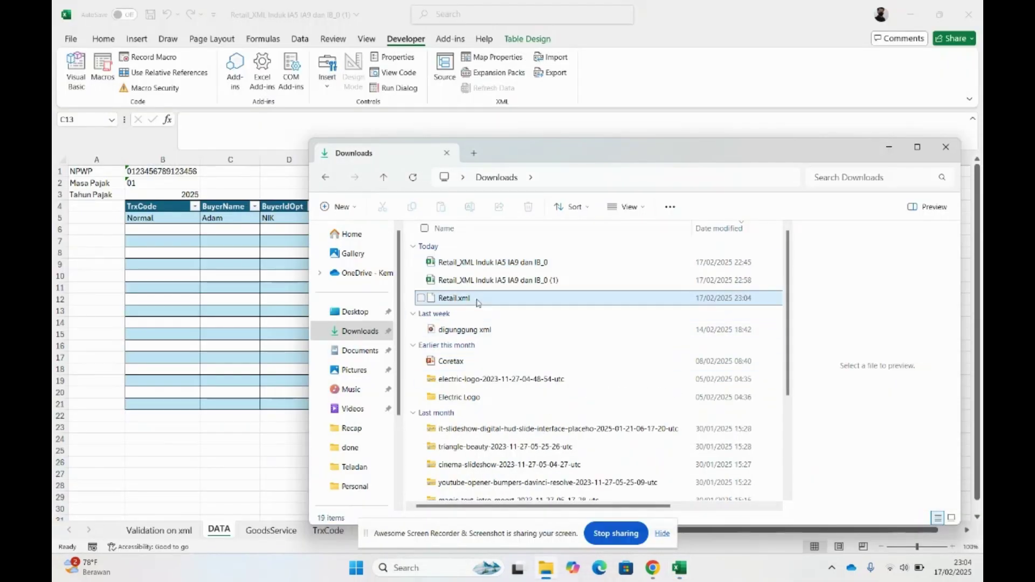
{"action": "right_click", "coordinate": [448, 300]}
{"action": "left_click", "coordinate": [485, 223]}
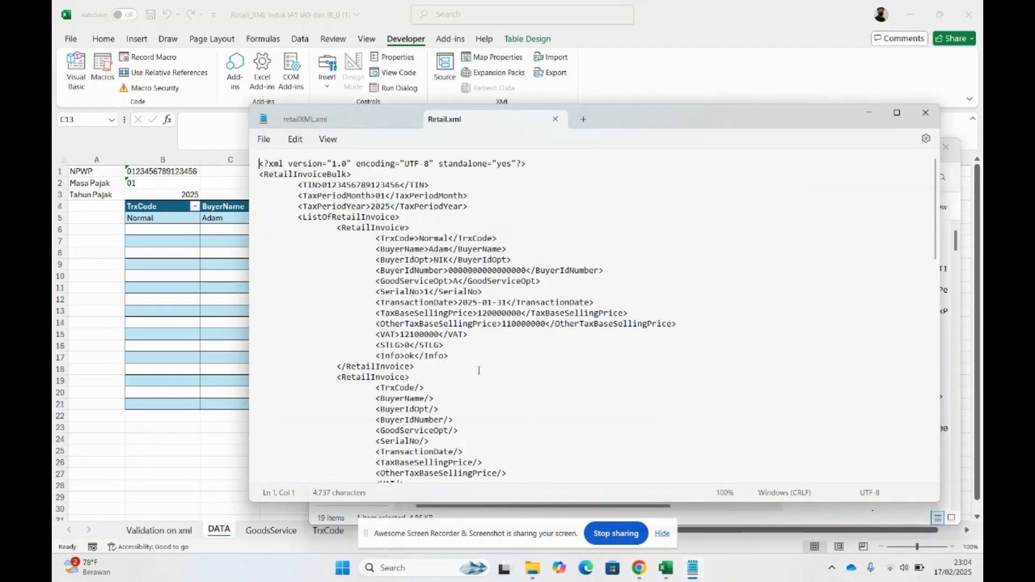
Scroll through Retail.xml and select the empty RetailInvoice blocks after the first record
{"action": "scroll", "coordinate": [481, 370], "scroll_direction": "down", "scroll_amount": 3}
{"action": "scroll", "coordinate": [482, 370], "scroll_direction": "down", "scroll_amount": 2}
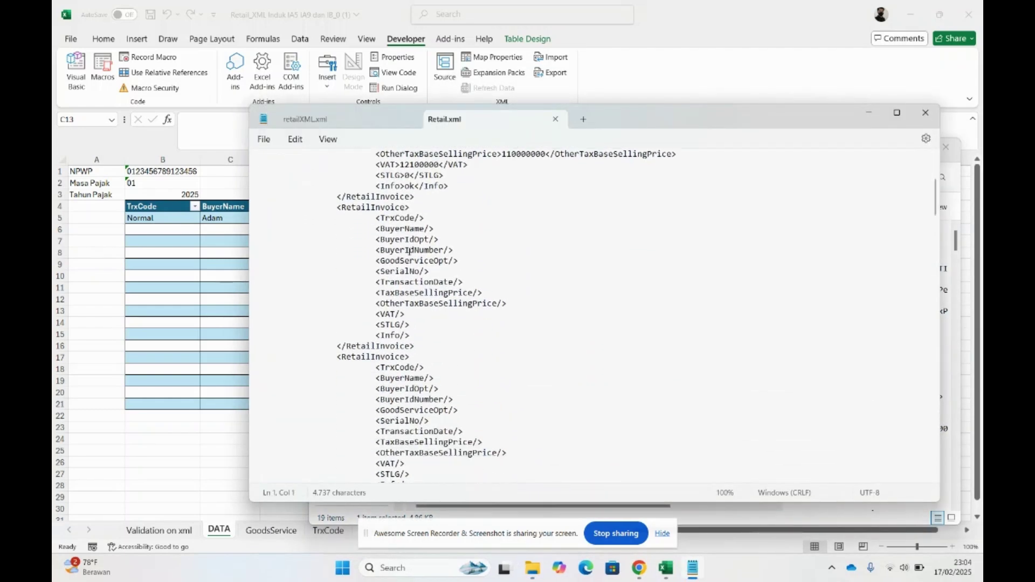
{"action": "left_click_drag", "start_coordinate": [337, 208], "coordinate": [517, 455]}
{"action": "scroll", "coordinate": [516, 454], "scroll_direction": "down", "scroll_amount": 2}
{"action": "scroll", "coordinate": [517, 455], "scroll_direction": "down", "scroll_amount": 8}
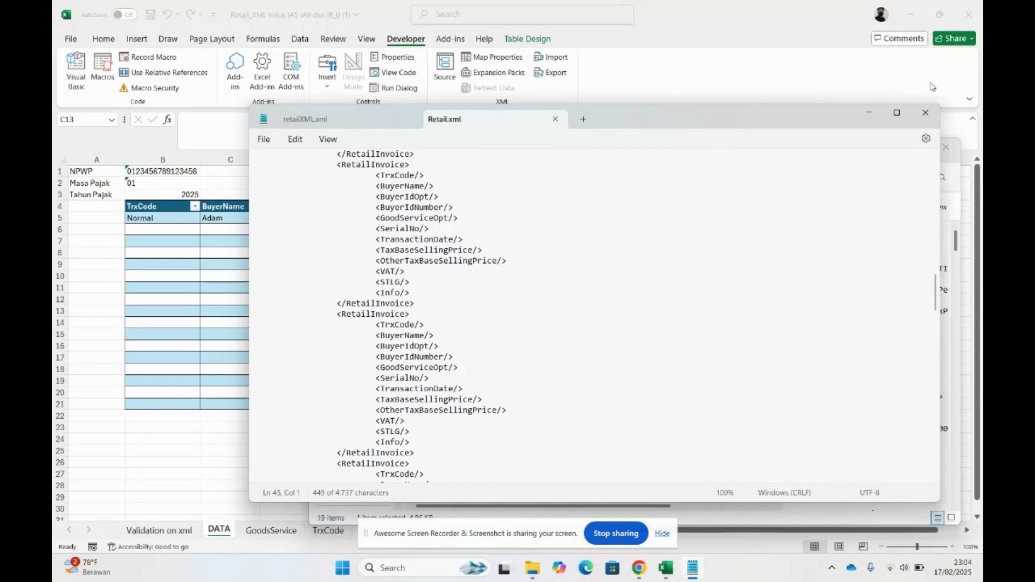
Close Retail.xml, dismiss the missing retailXML.xml error and close that tab
{"action": "left_click", "coordinate": [557, 121]}
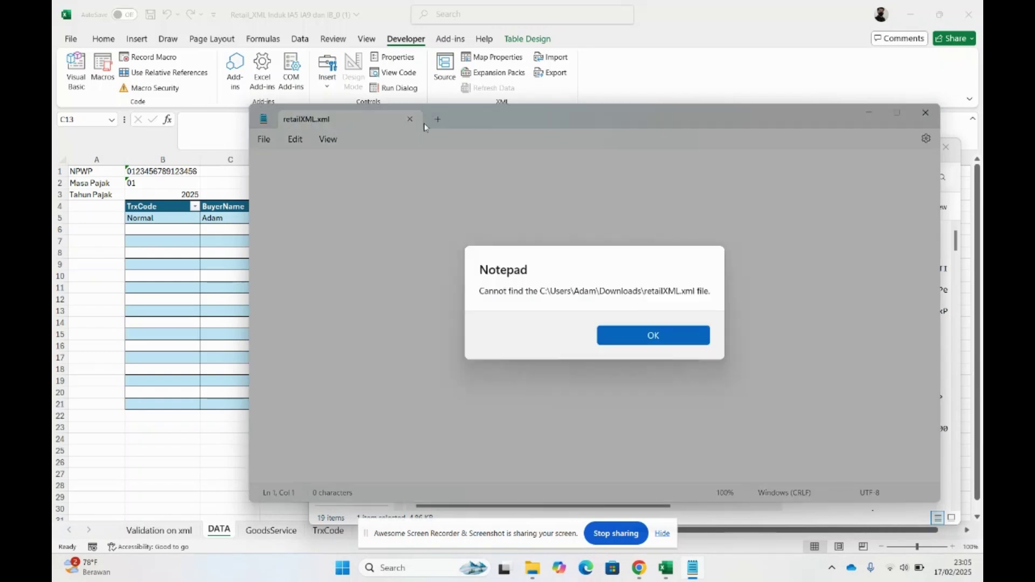
{"action": "left_click", "coordinate": [679, 334]}
{"action": "left_click", "coordinate": [410, 119]}
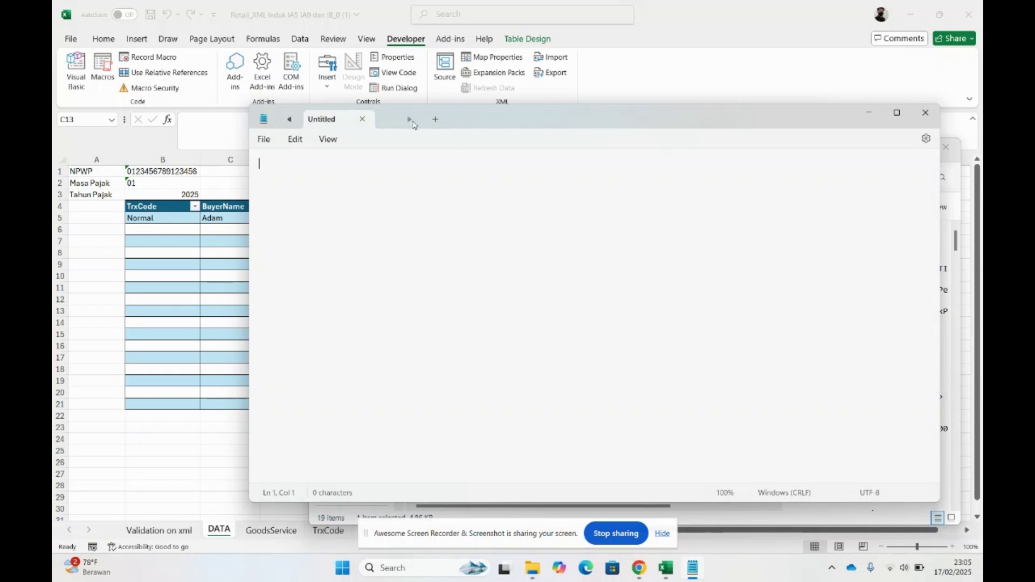
Close Notepad and permanently delete the faulty Retail.xml from the Downloads folder
{"action": "left_click", "coordinate": [926, 113]}
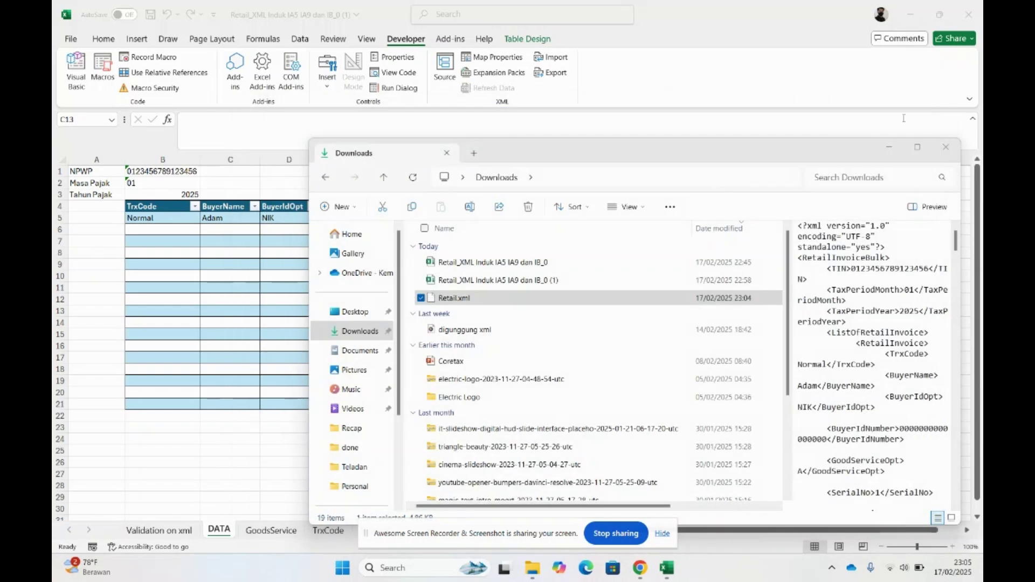
{"action": "left_click", "coordinate": [496, 299]}
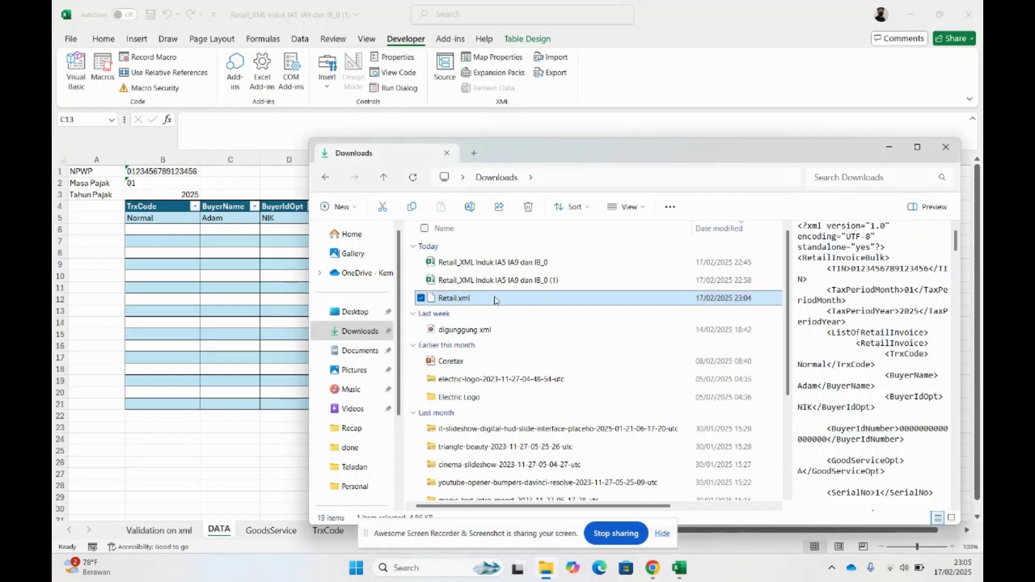
{"action": "key", "text": "shift+Delete"}
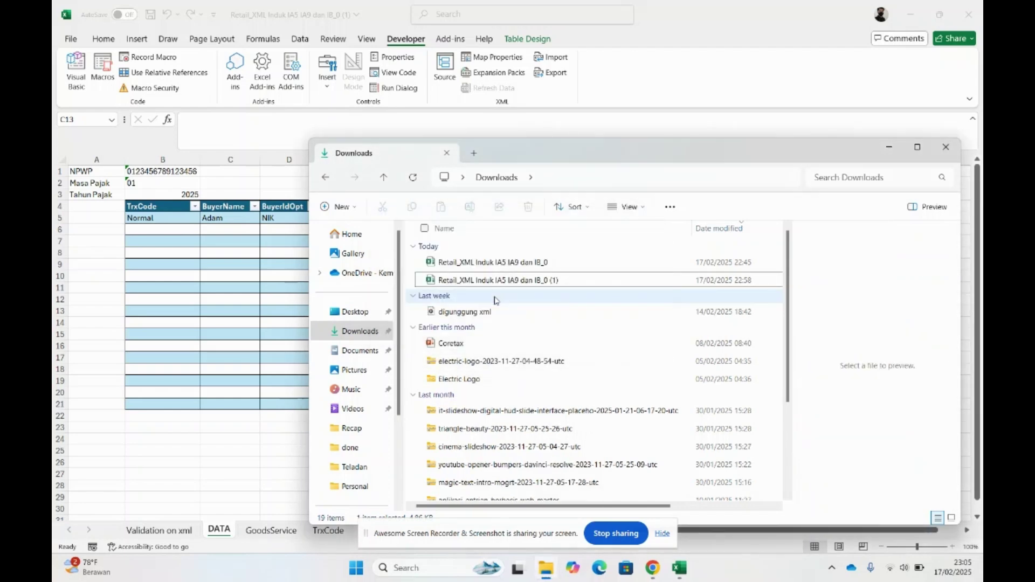
Delete the empty table rows 6–21 from the spreadsheet
{"action": "left_click", "coordinate": [105, 299]}
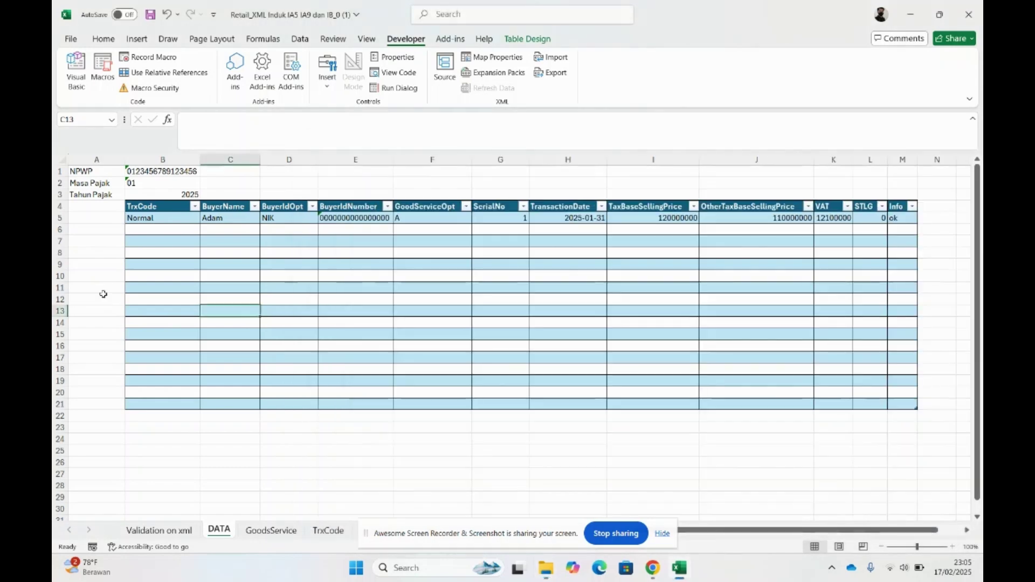
{"action": "left_click_drag", "start_coordinate": [58, 229], "coordinate": [70, 402]}
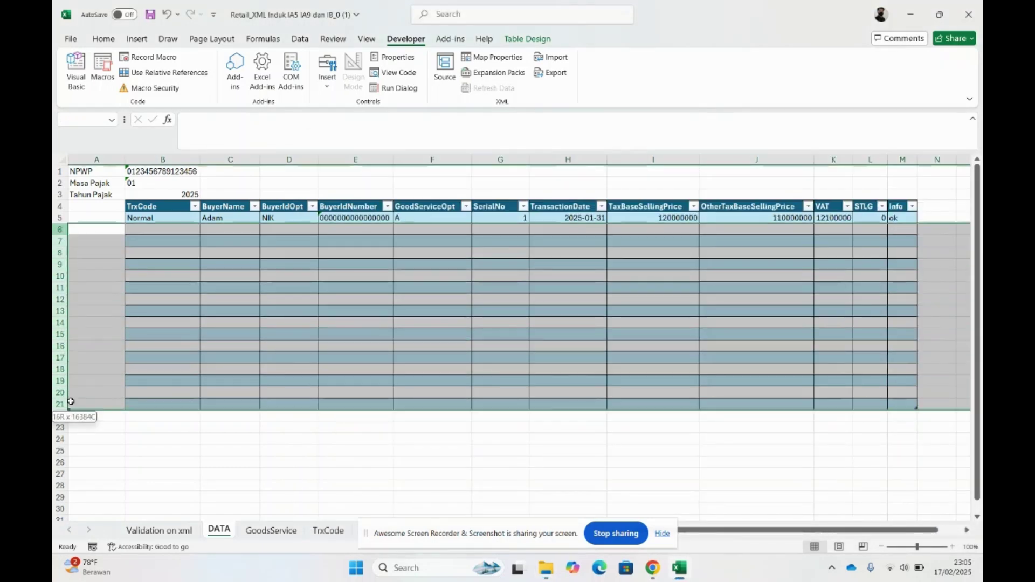
{"action": "right_click", "coordinate": [58, 376]}
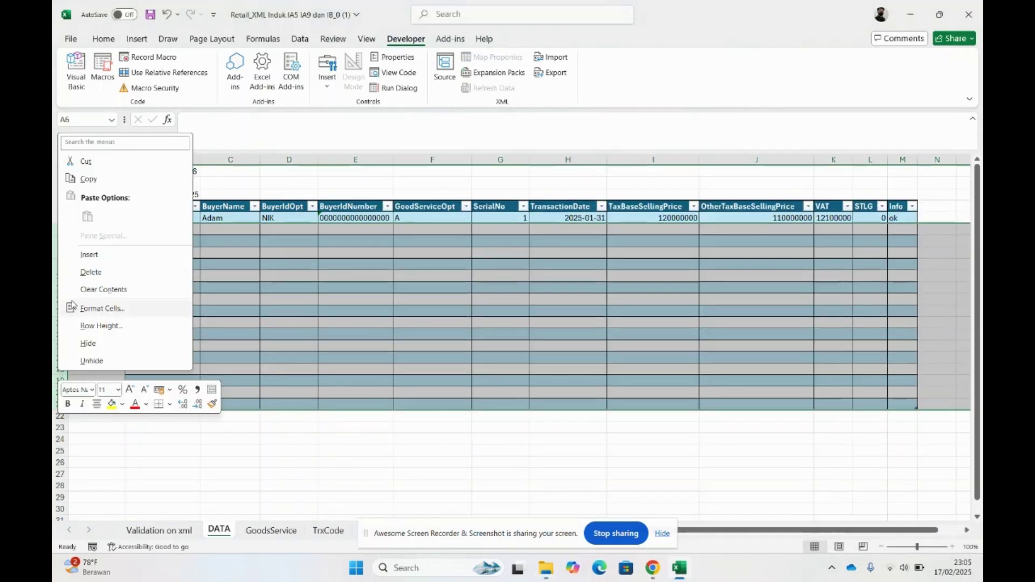
{"action": "left_click", "coordinate": [86, 273]}
Export the trimmed data again as Retail.xml into Downloads
{"action": "left_click", "coordinate": [539, 74]}
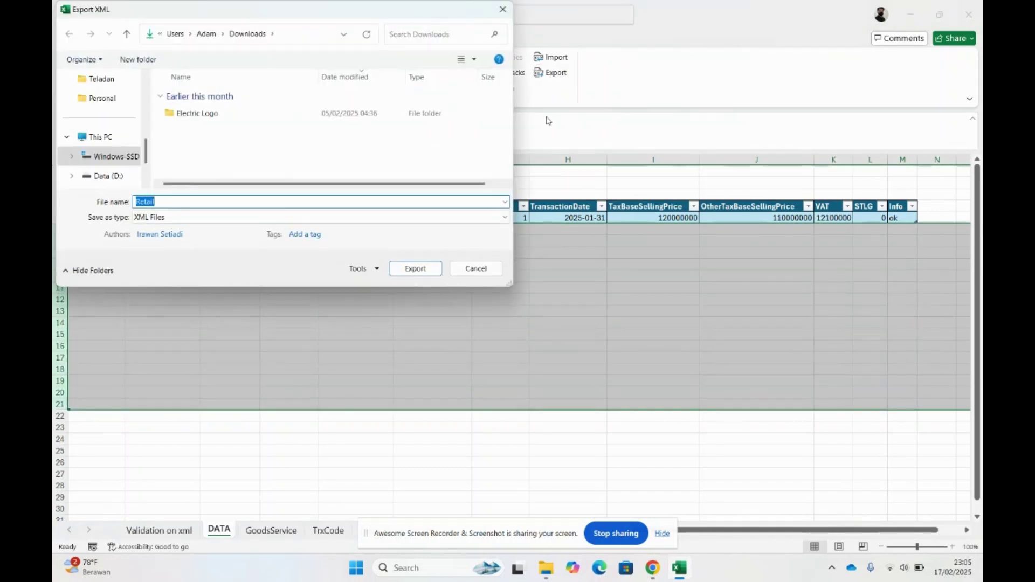
{"action": "left_click", "coordinate": [433, 268]}
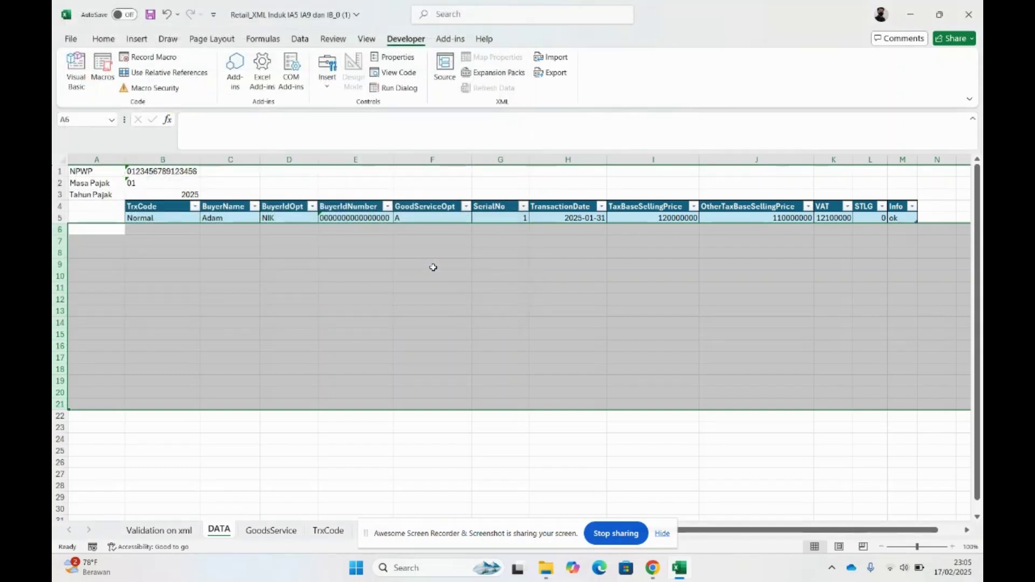
{"action": "left_click", "coordinate": [354, 287]}
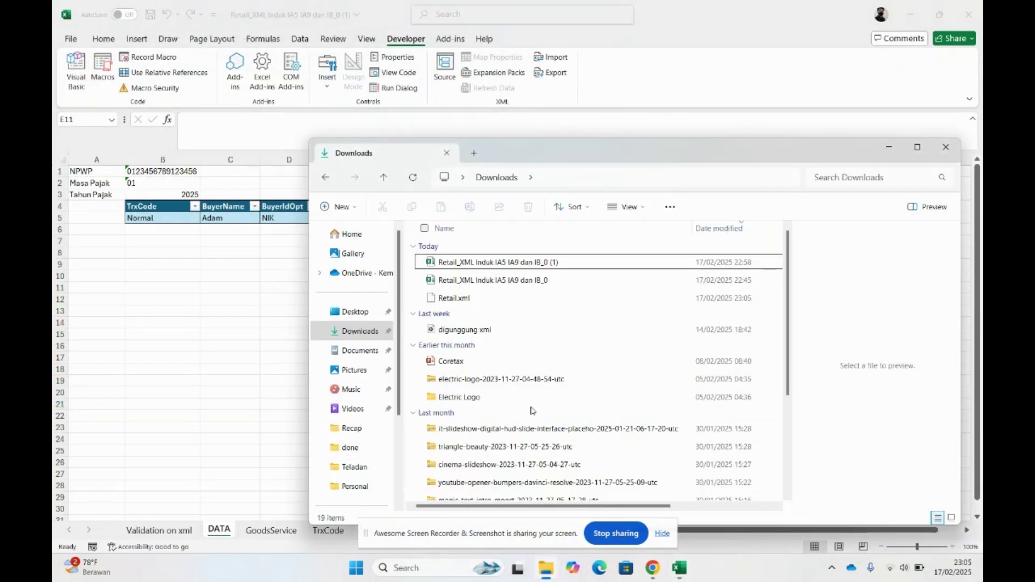
Open the newly exported Retail.xml in Notepad from File Explorer
{"action": "left_click", "coordinate": [466, 299]}
{"action": "right_click", "coordinate": [465, 299]}
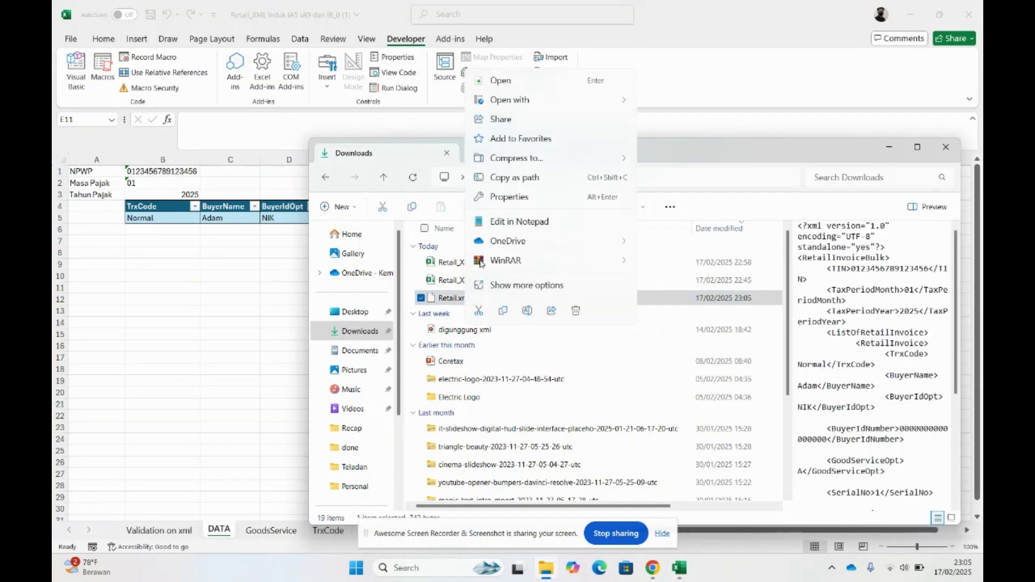
{"action": "left_click", "coordinate": [519, 225]}
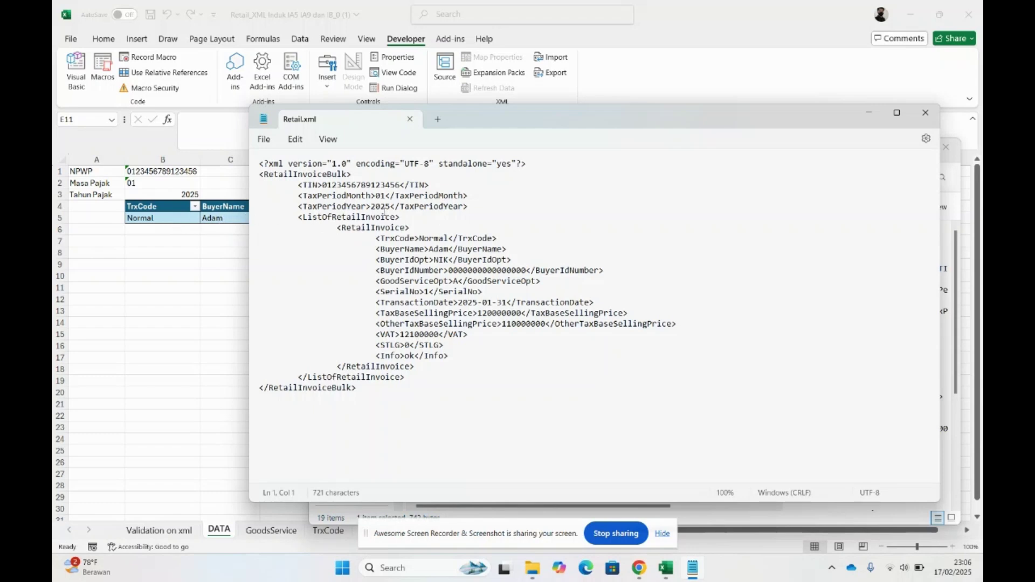
Check the BuyerName line of the single RetailInvoice record in Retail.xml
{"action": "left_click", "coordinate": [510, 248]}
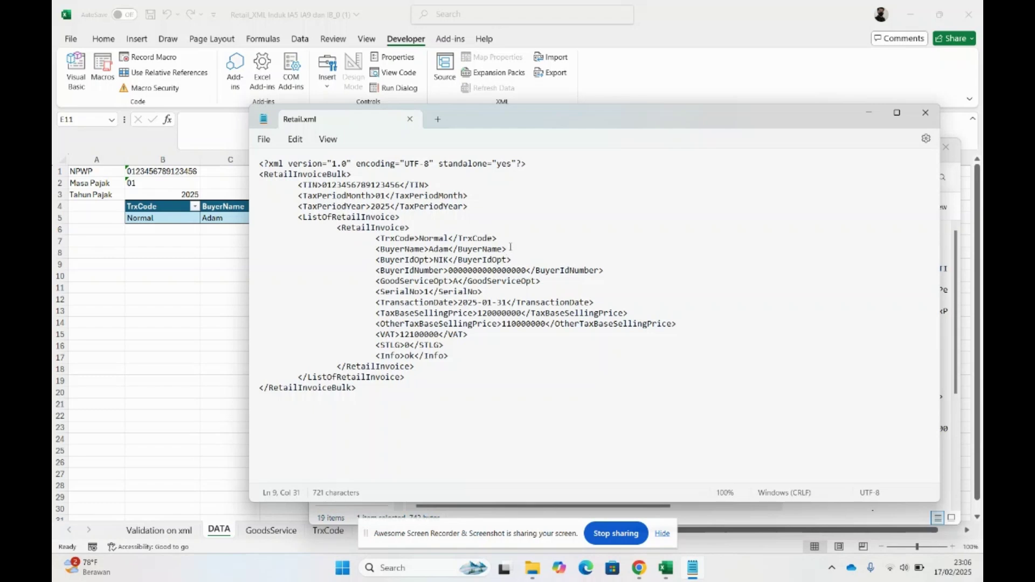